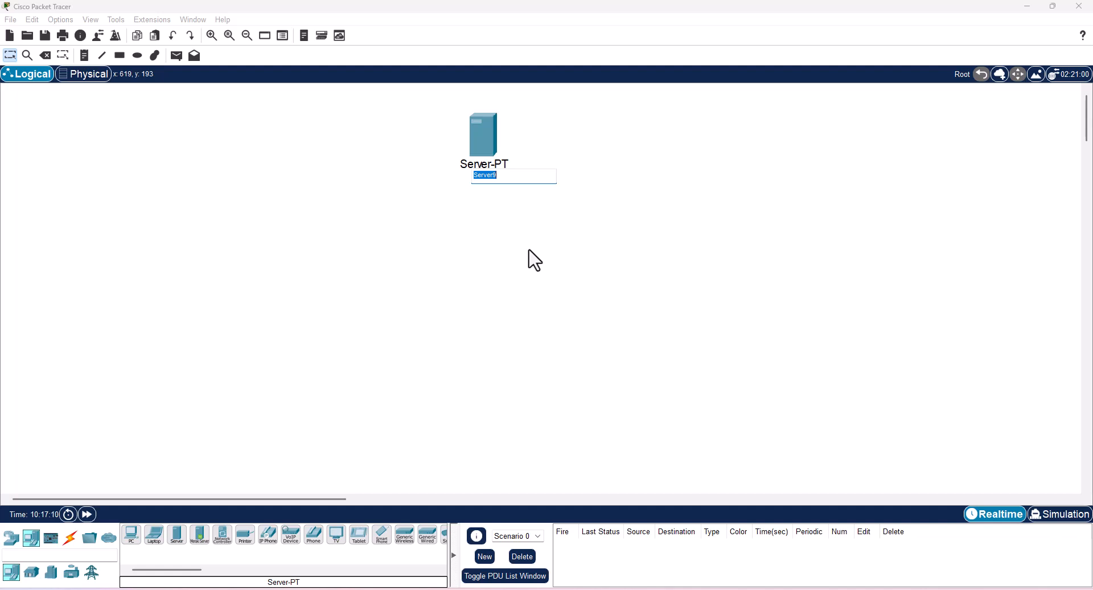
Step: Name the server DHCP Server and place a PC below it in the workspace
text(Server)
click(534, 259)
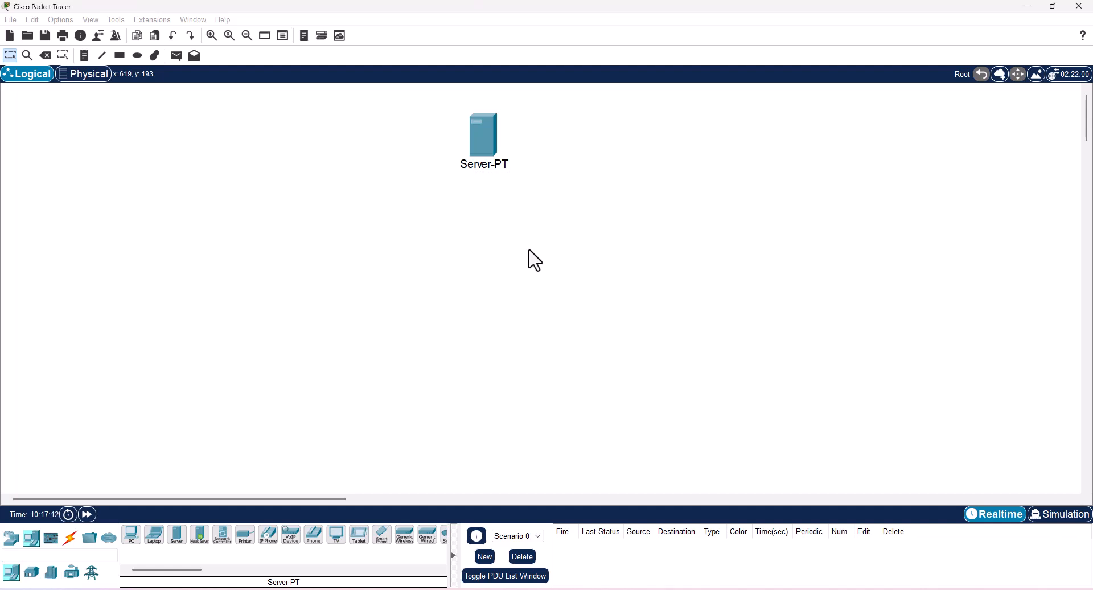
click(132, 535)
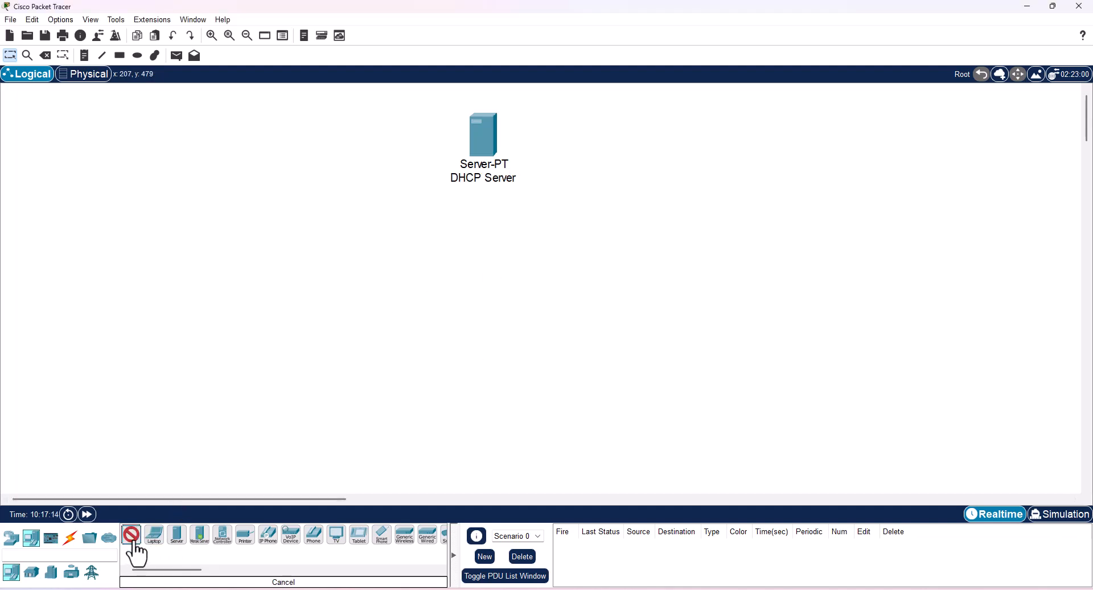
click(480, 369)
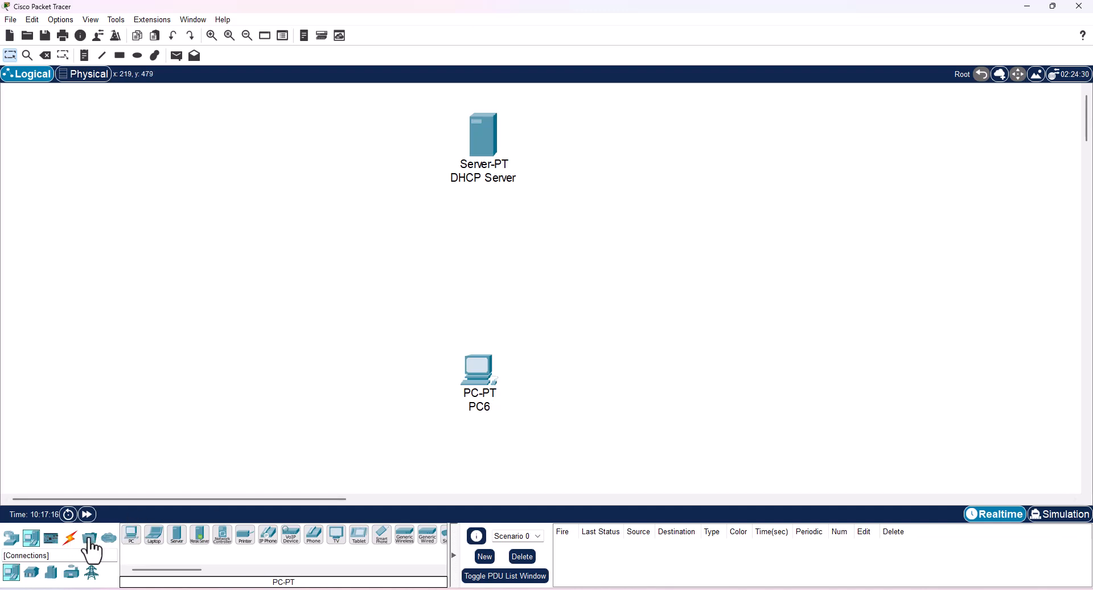
Step: Place a 2960 switch between the DHCP server and the PC
click(11, 538)
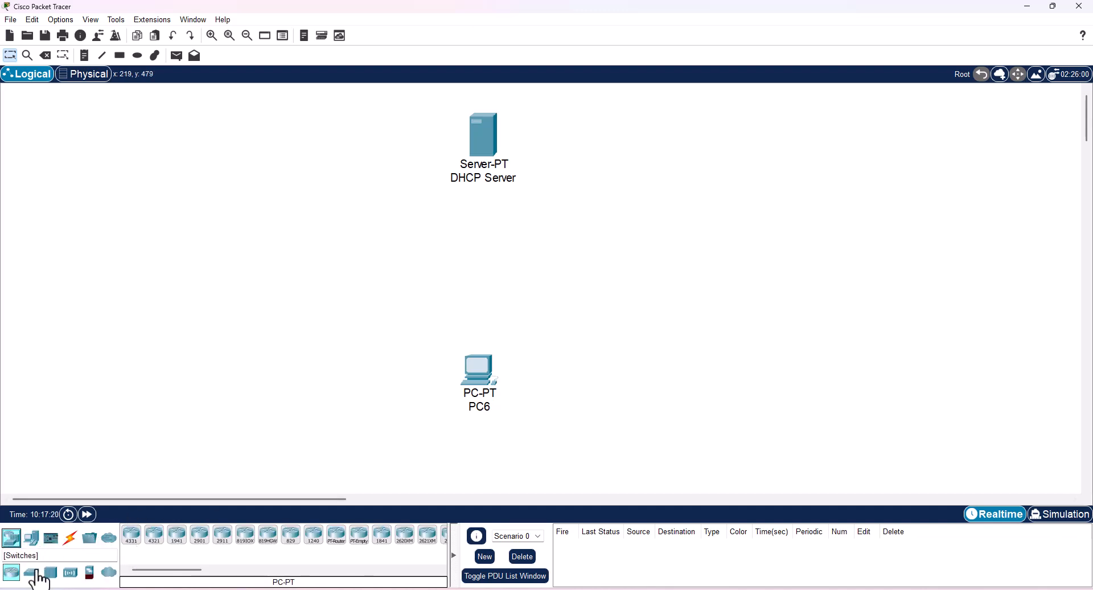
click(31, 572)
click(132, 535)
click(482, 262)
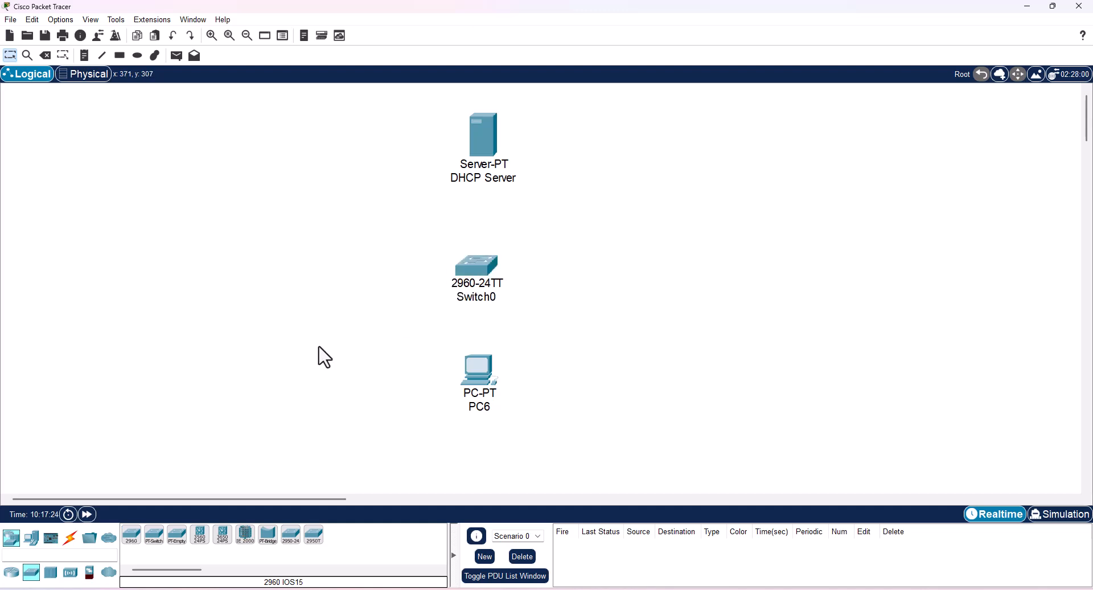
Step: Give the DHCP server's FastEthernet0 interface the static IPv4 address 192.168.1.254 with subnet mask 255.255.255.0
click(479, 144)
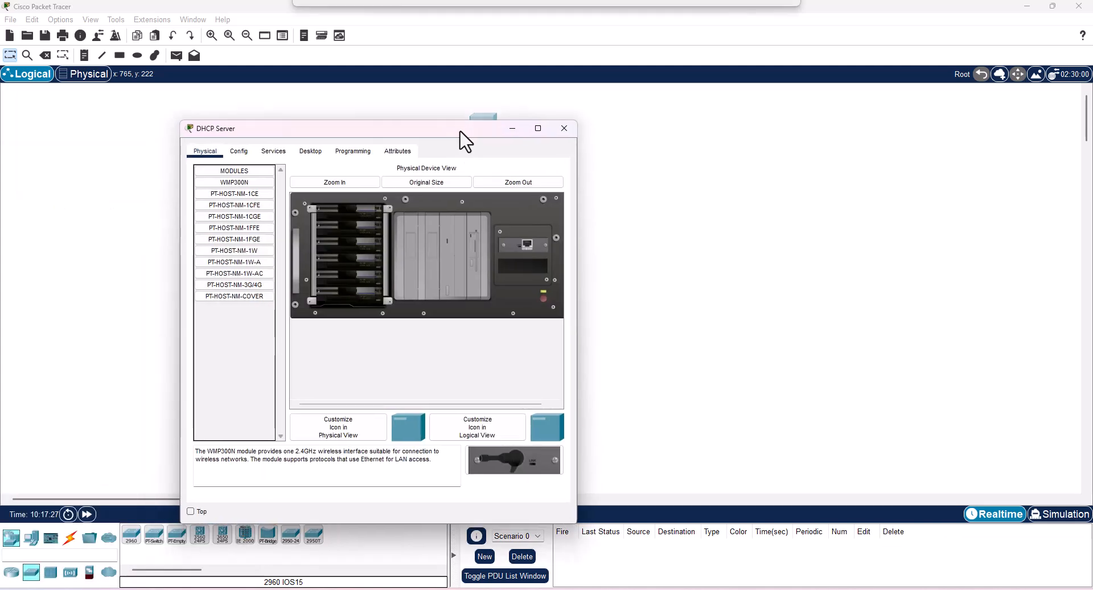
click(239, 151)
click(251, 215)
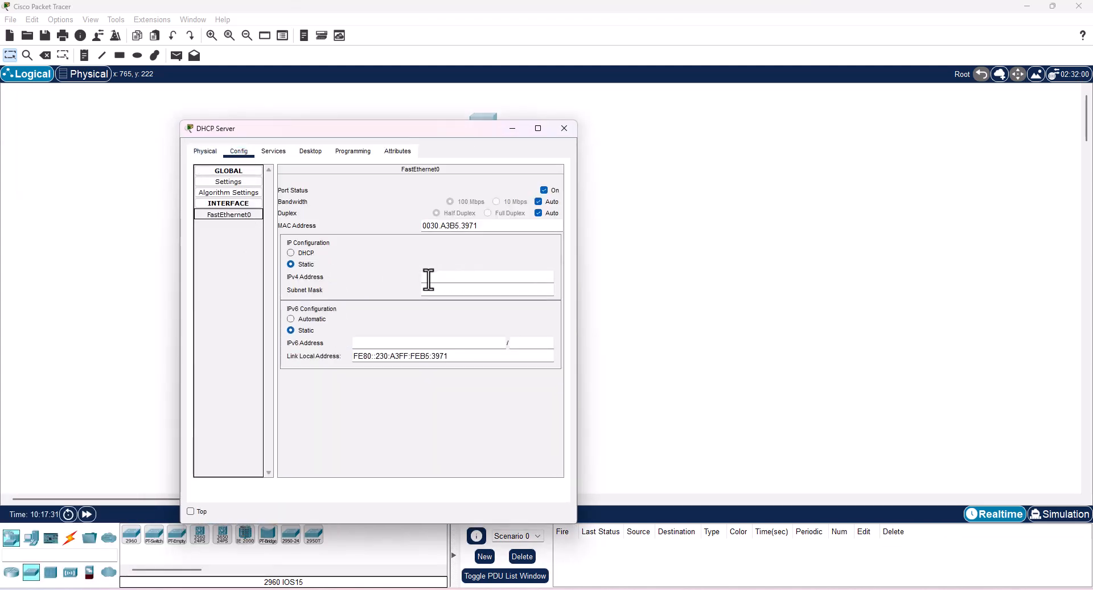
click(448, 277)
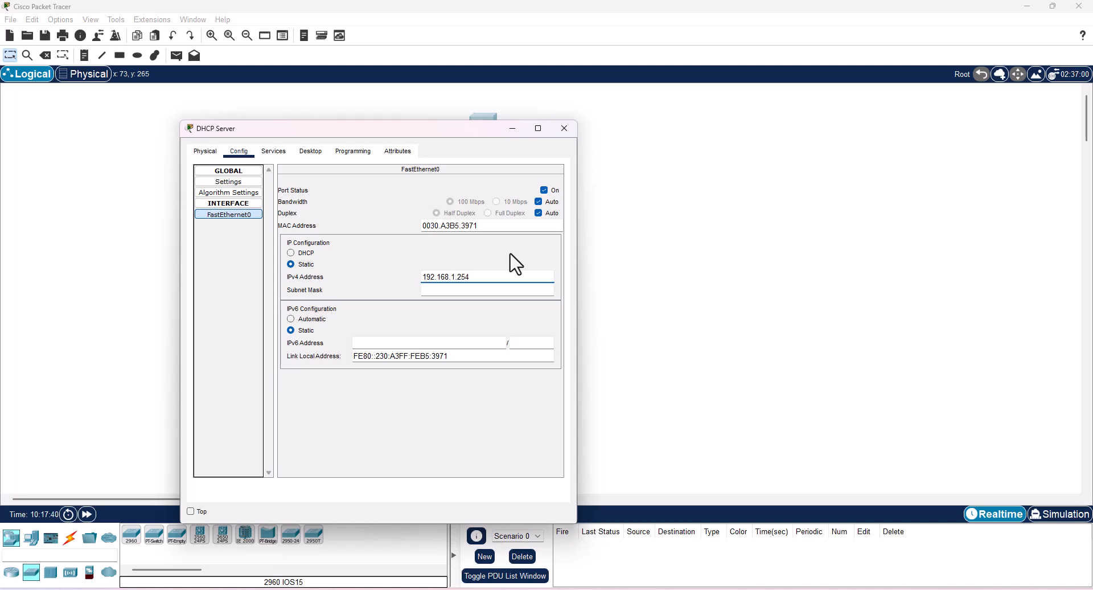
key(Tab)
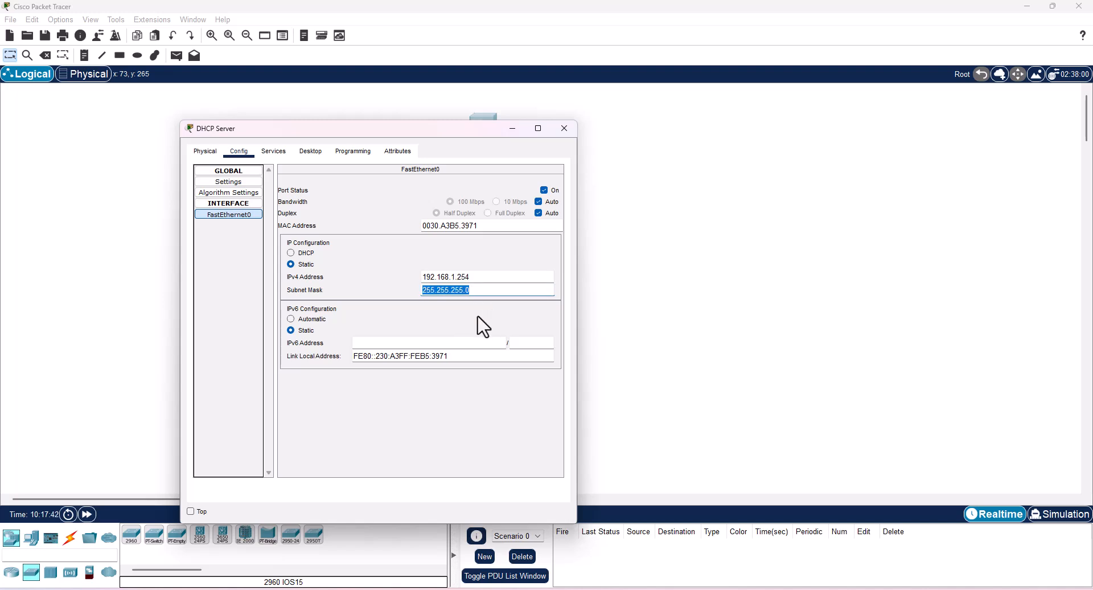
key(Tab)
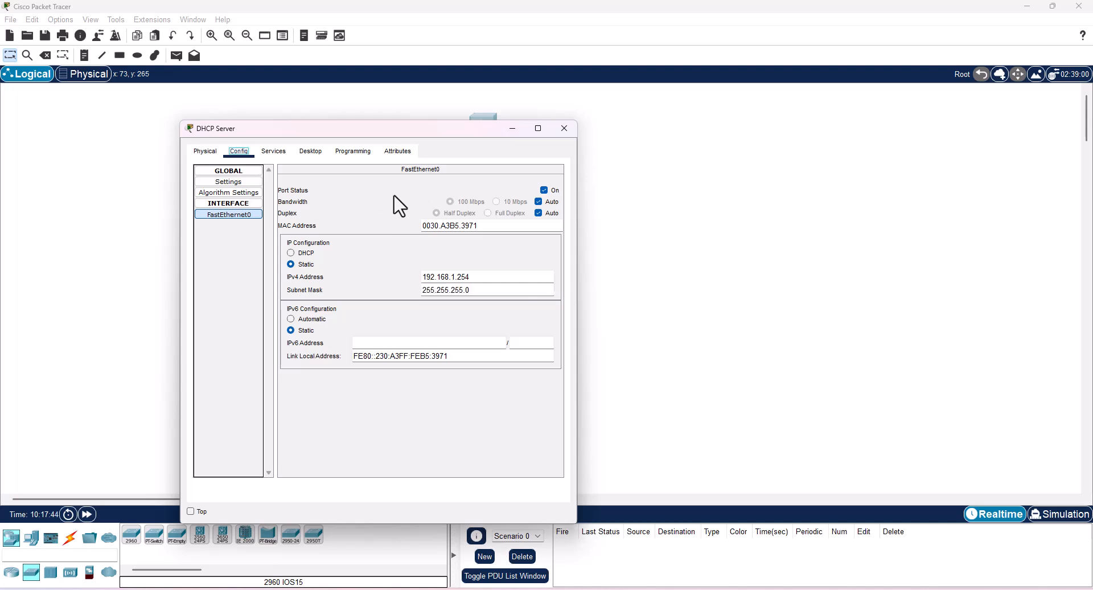
Step: Turn on the server's DHCP service and enter default gateway 192.168.1.1 and DNS server 8.8.8.8 for the pool
click(273, 151)
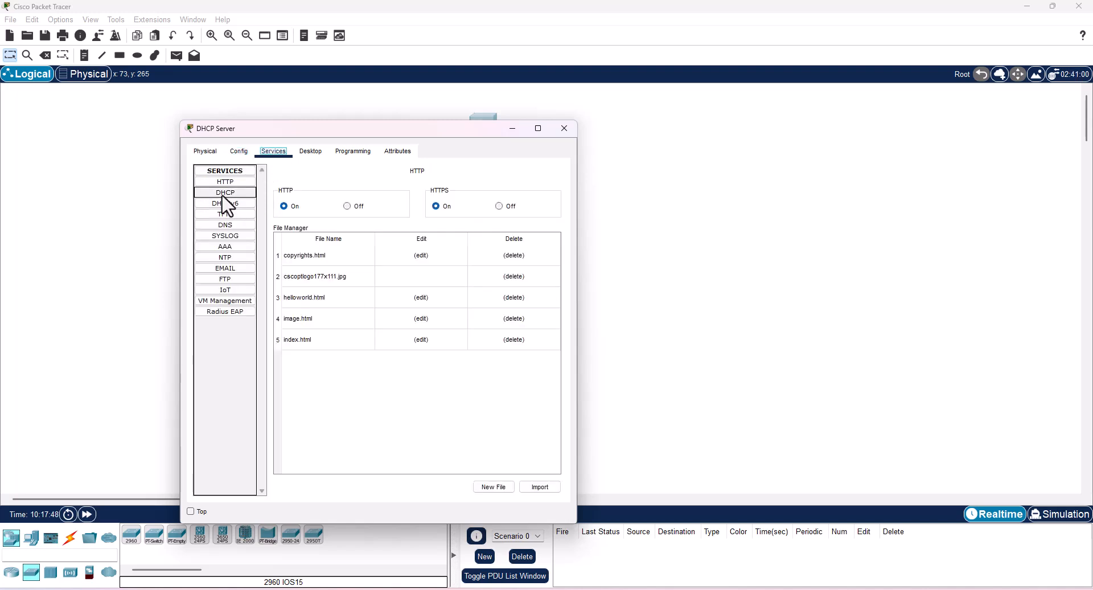
click(236, 193)
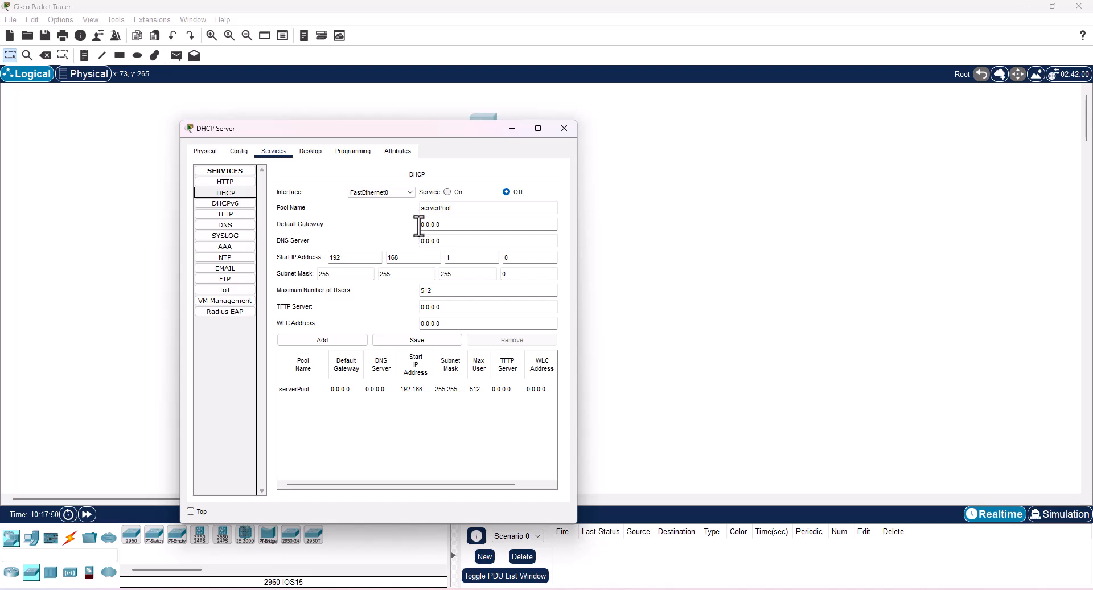
click(448, 193)
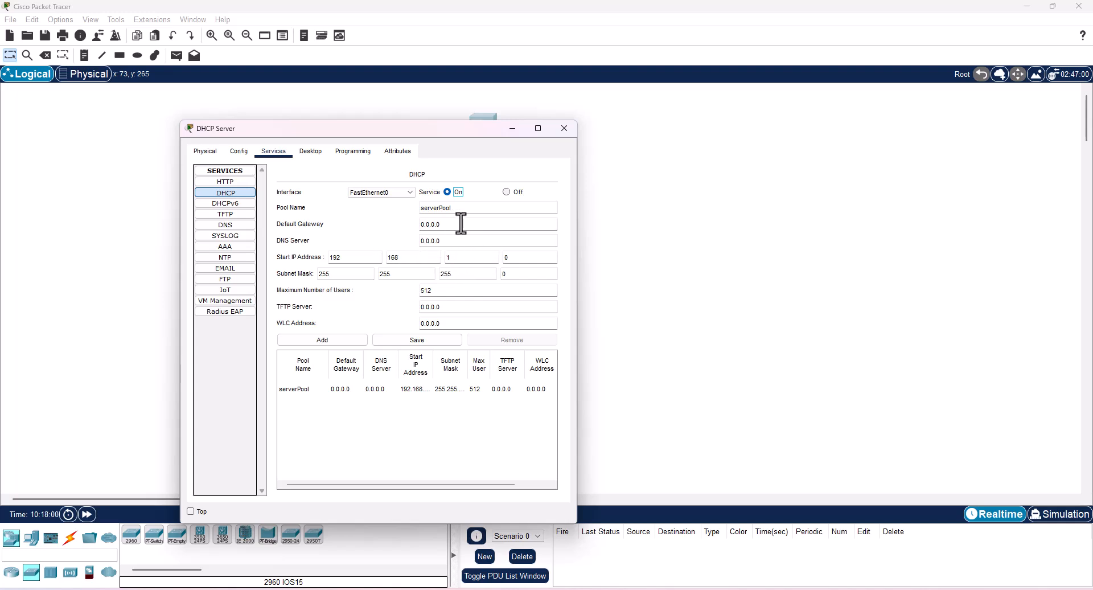
drag(461, 225, 369, 222)
drag(454, 243, 371, 251)
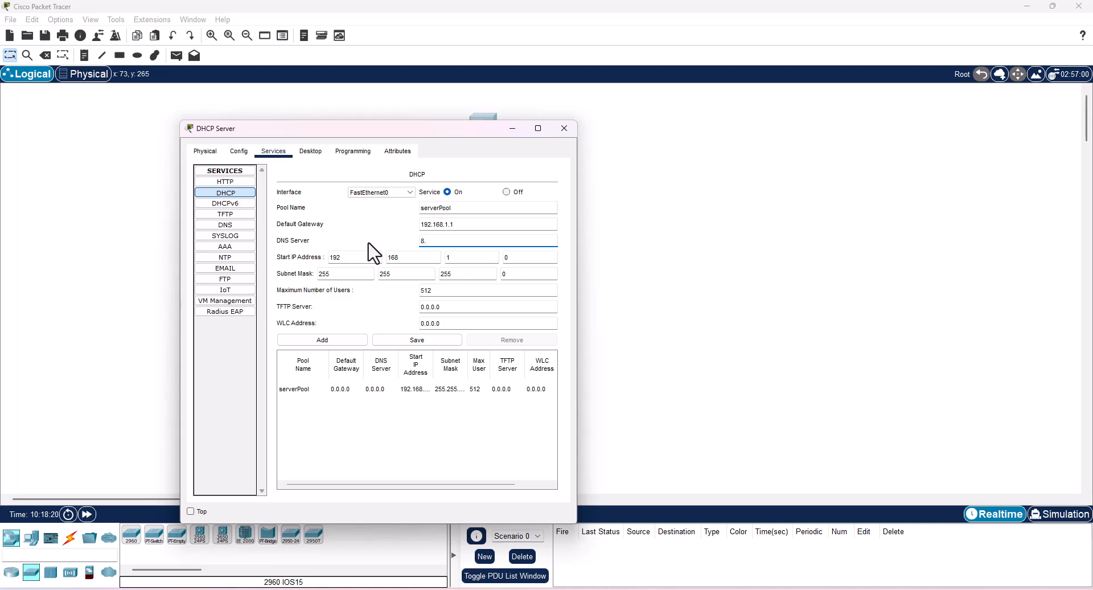
text(8.8.8)
click(345, 244)
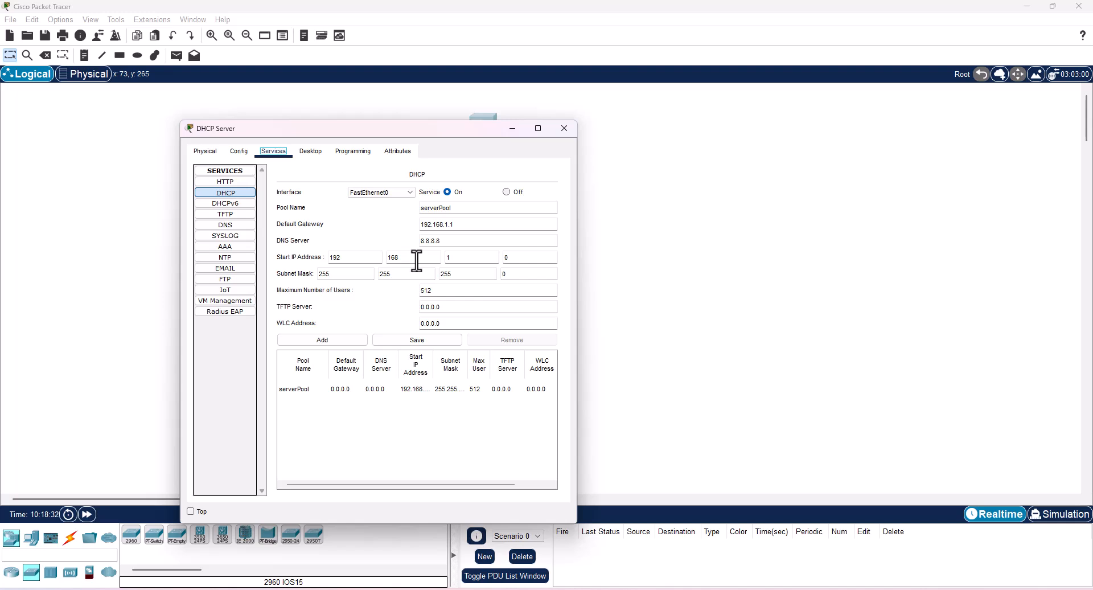
Step: Set the pool's start IP address to 192.168.1.2, save the settings to serverPool, and close the server's configuration
double_click(502, 259)
text(2)
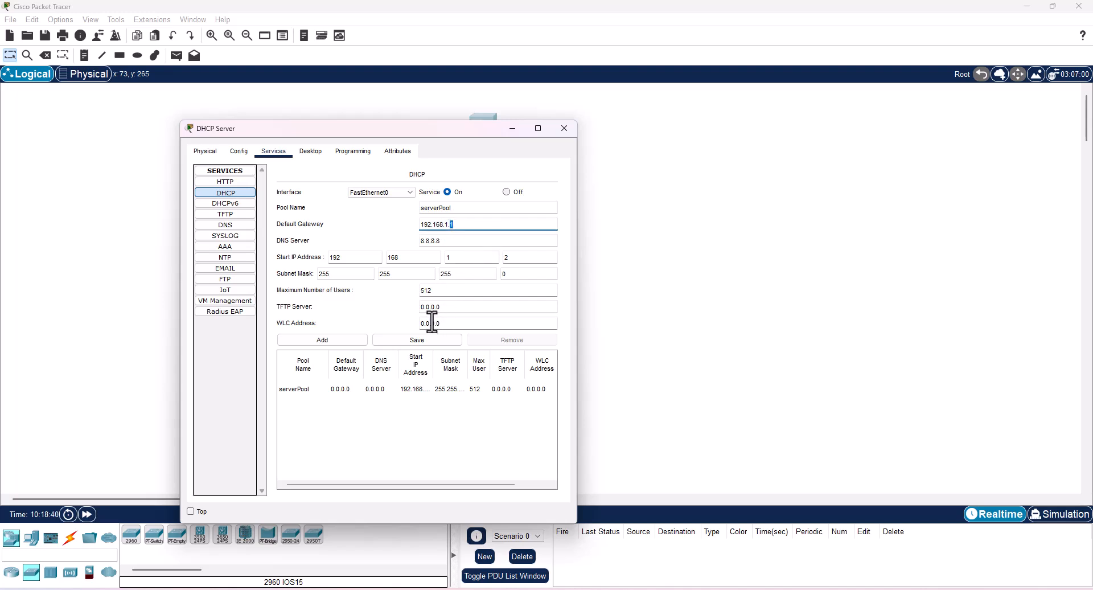
click(360, 309)
click(348, 342)
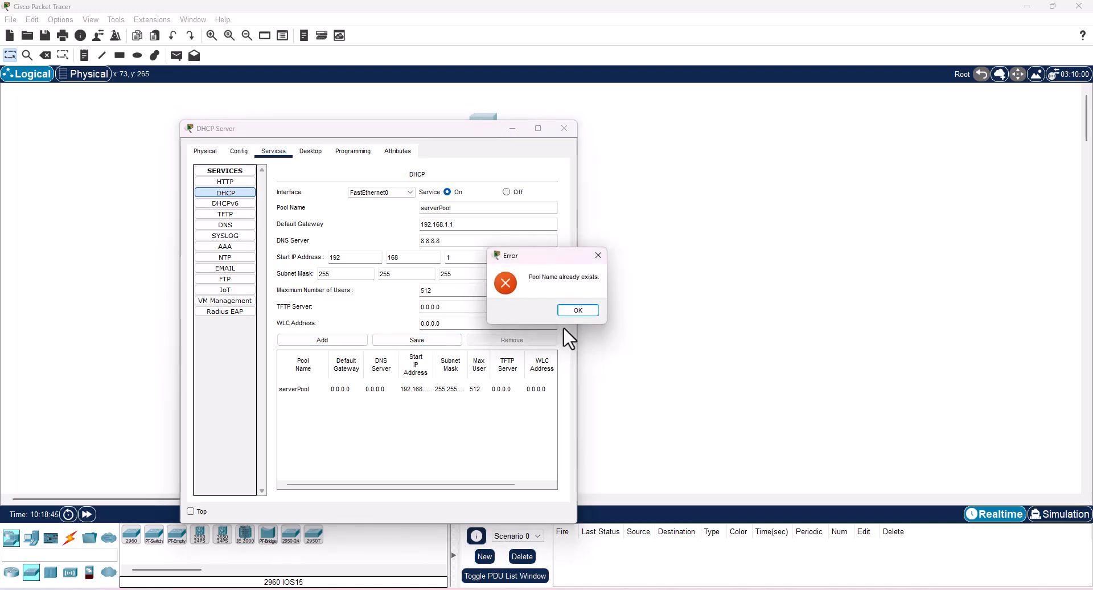
click(576, 310)
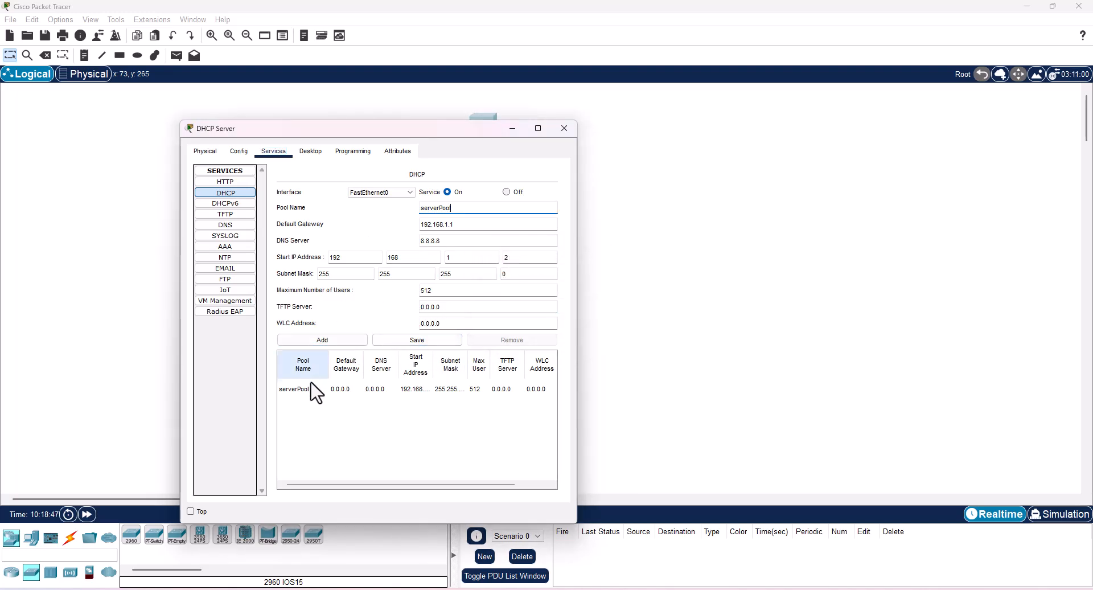
click(421, 341)
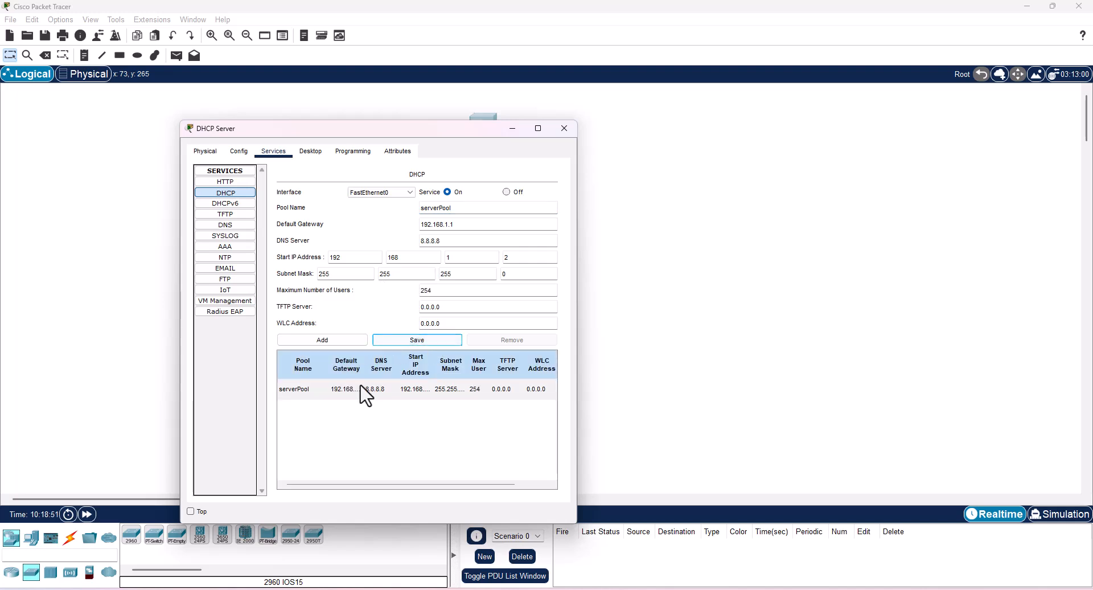
click(233, 193)
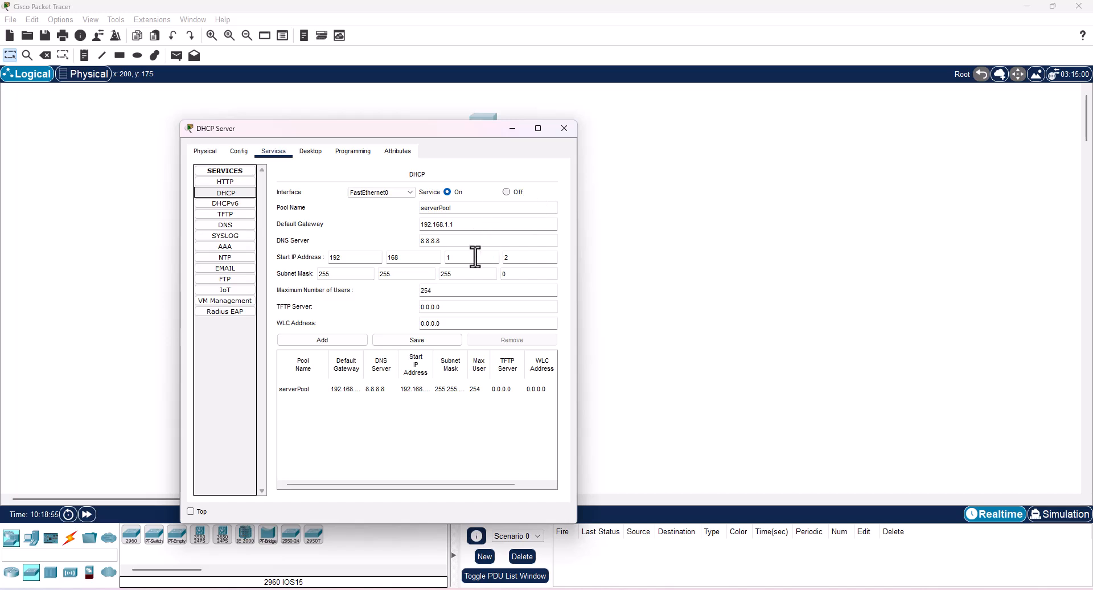
click(564, 128)
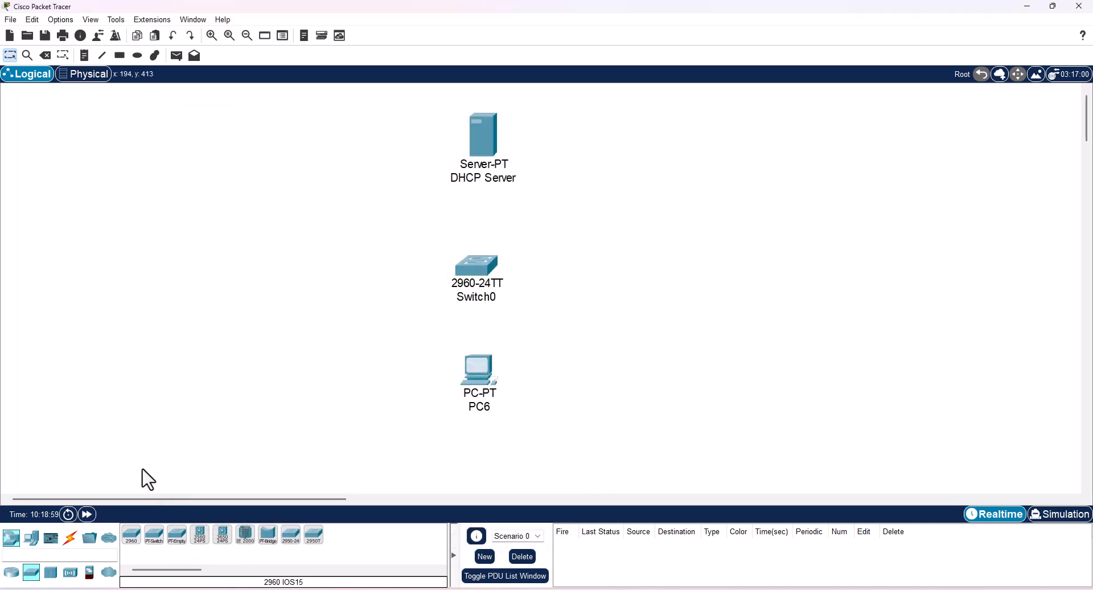
Step: Connect the server's FastEthernet0 to the switch's FastEthernet0/1 with a copper straight-through cable and fast-forward the simulation time
click(71, 538)
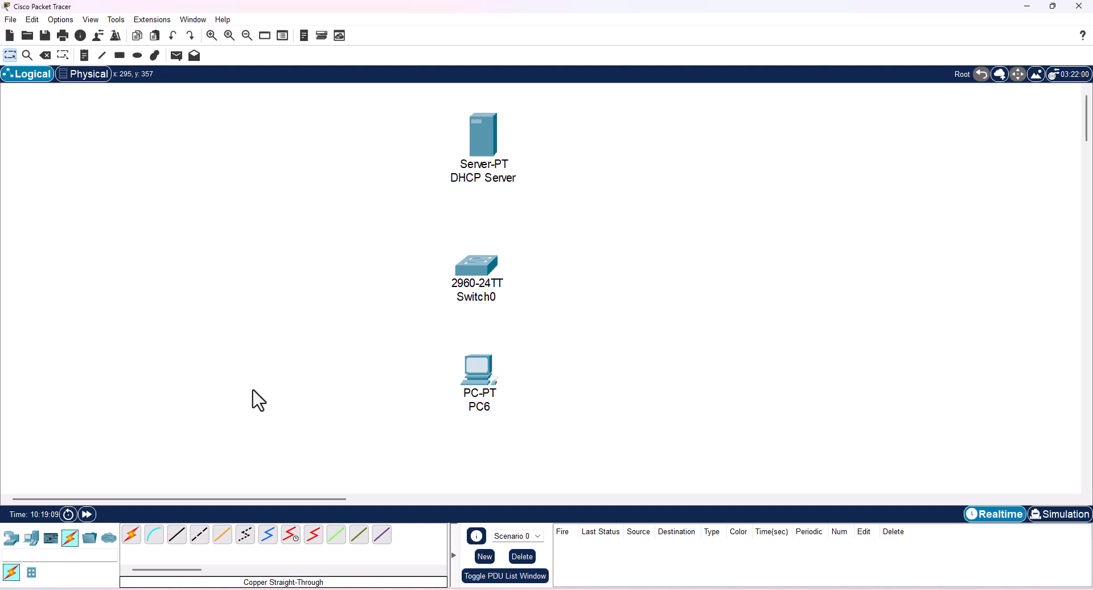
click(177, 535)
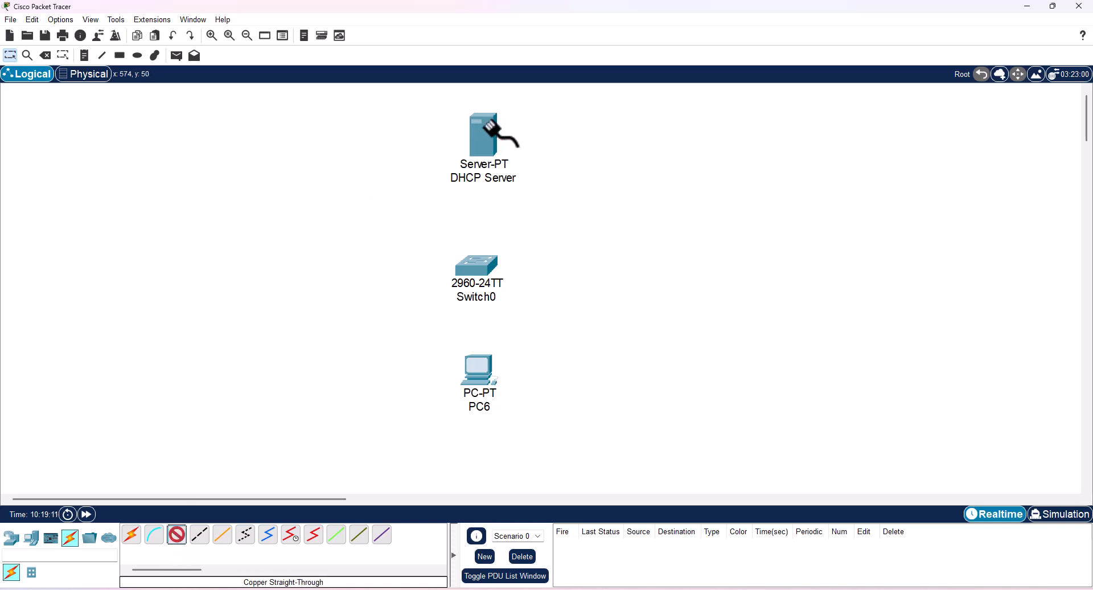
click(489, 147)
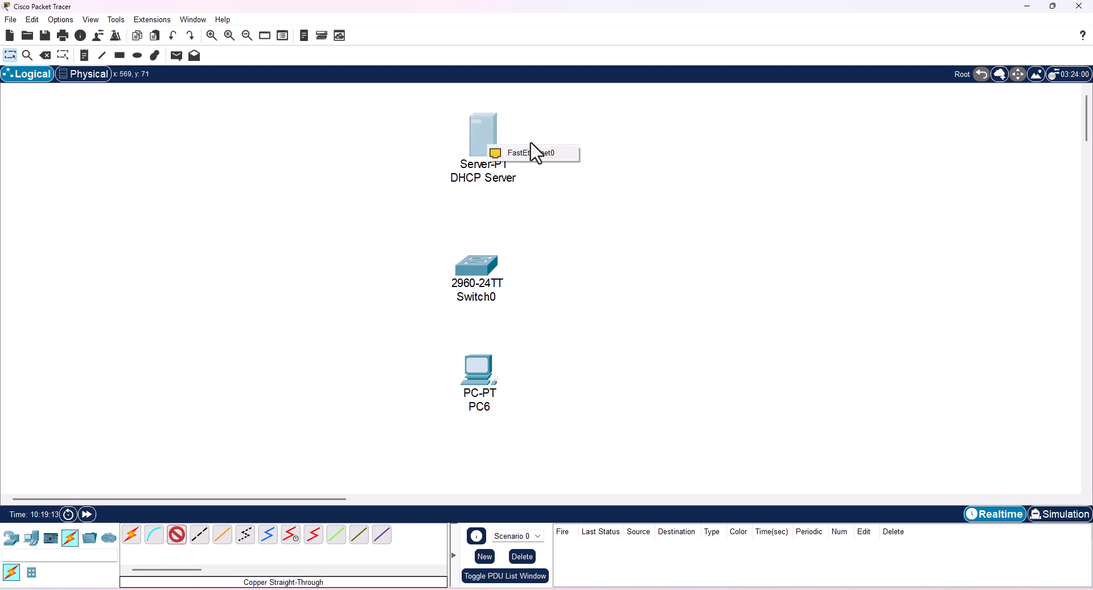
click(537, 153)
click(479, 272)
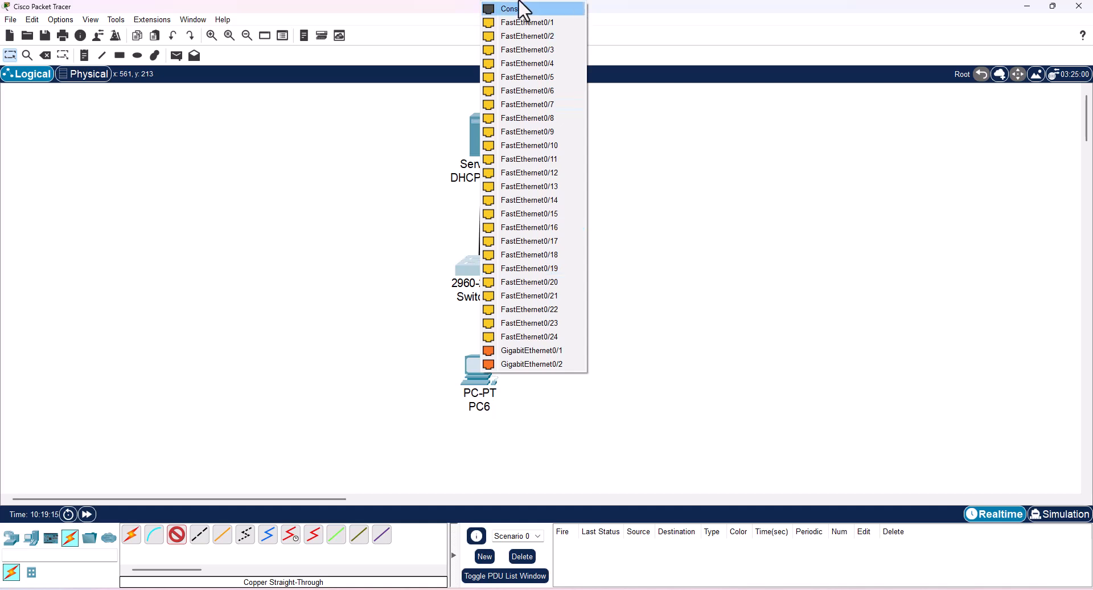
click(518, 23)
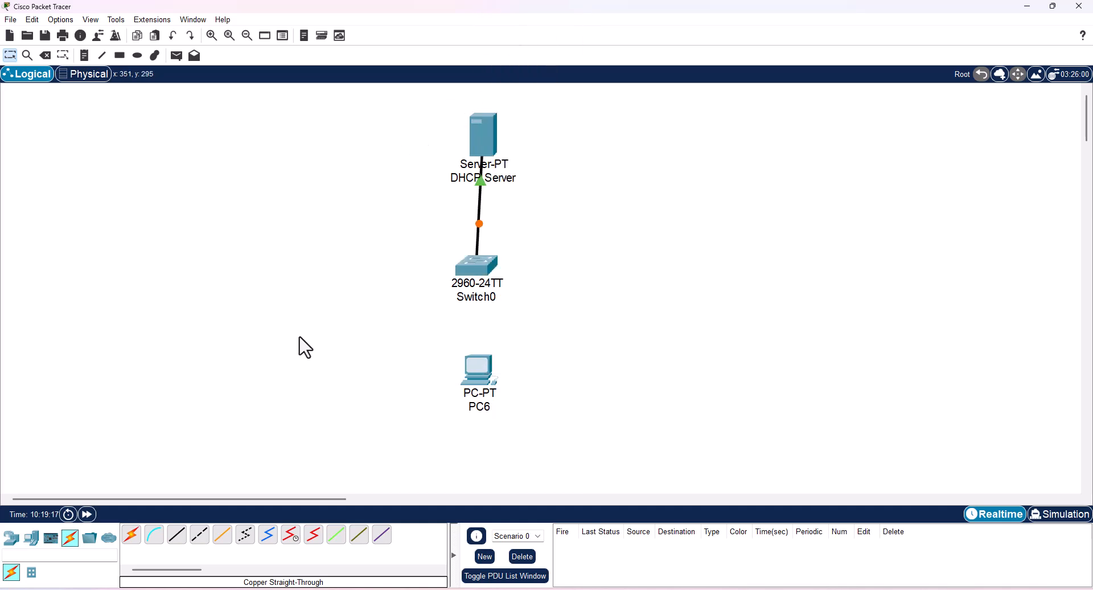
click(87, 514)
Step: Connect the switch's FastEthernet0/2 to the PC's FastEthernet0 with a copper straight-through cable and fast-forward the simulation time
click(180, 537)
click(486, 273)
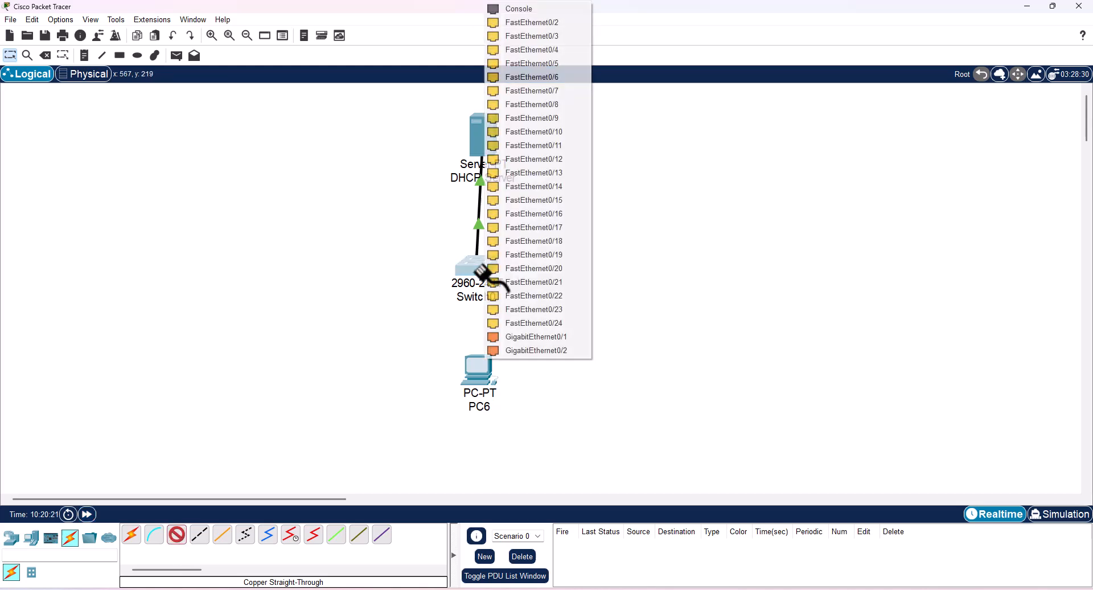
click(564, 23)
click(477, 371)
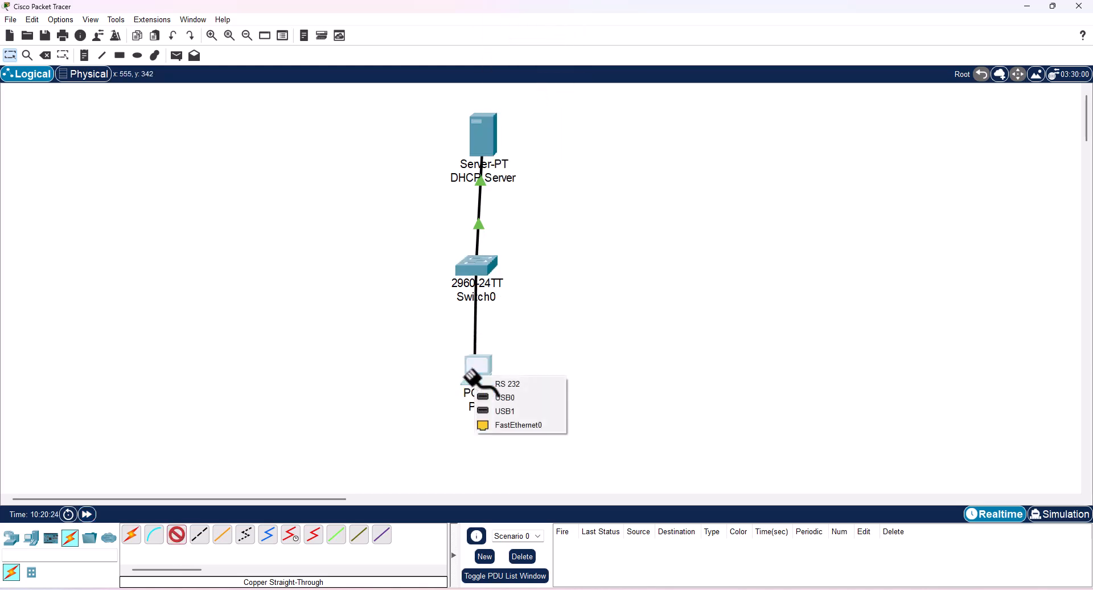
click(515, 425)
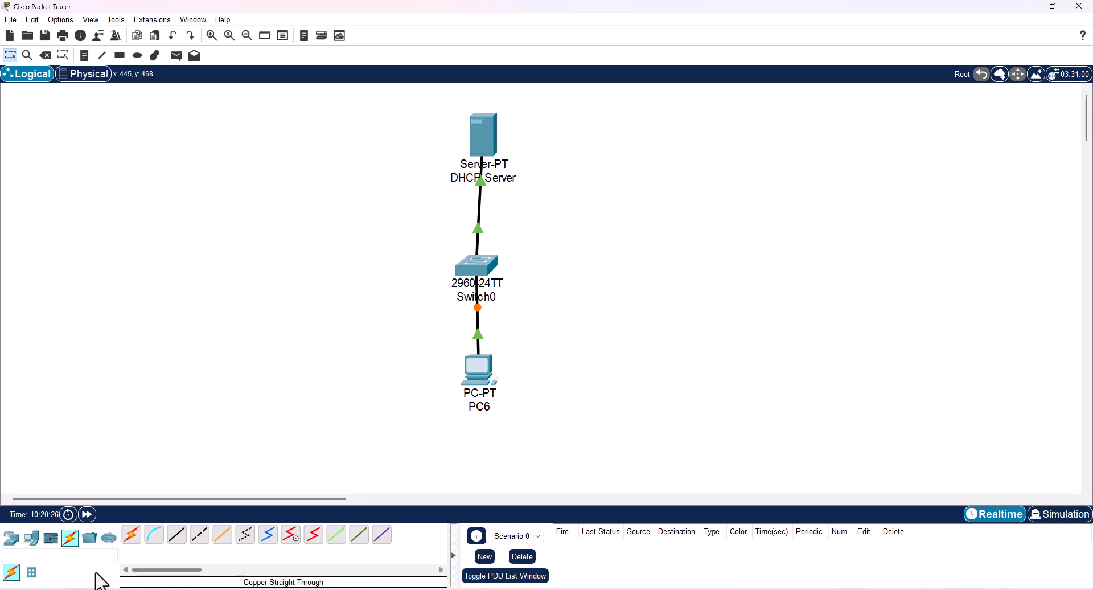
click(87, 514)
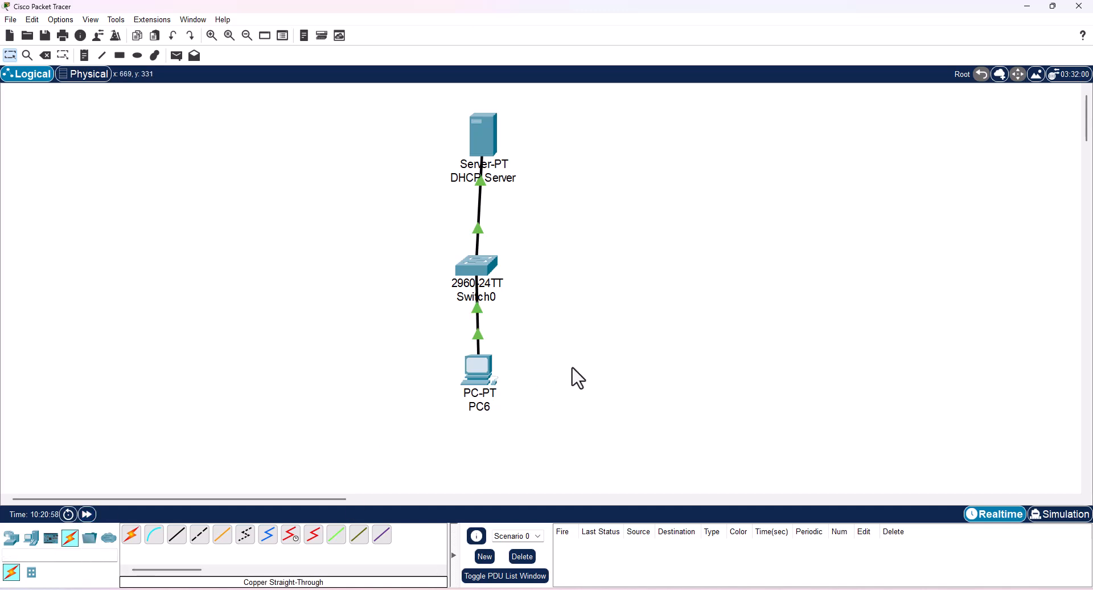
Step: Check the PC's IP configuration by running ipconfig twice in its command prompt
click(481, 374)
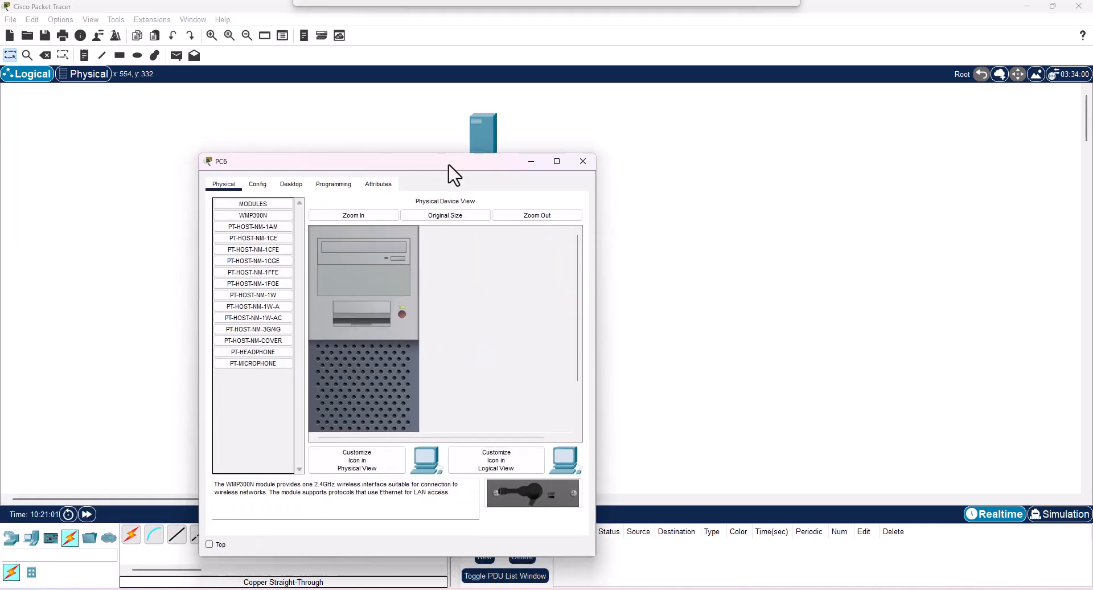
click(265, 184)
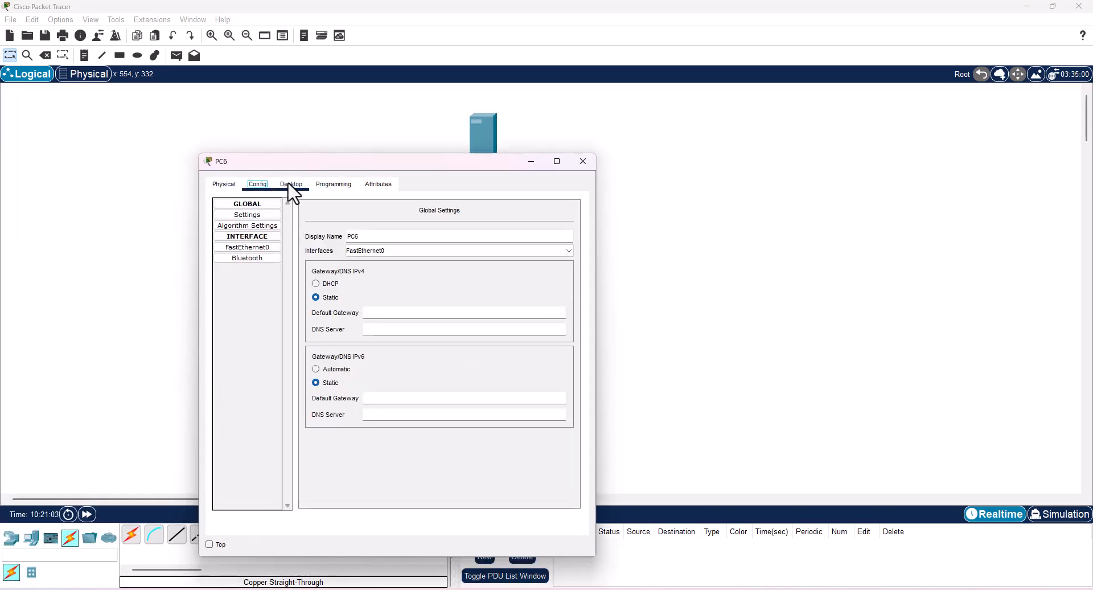
click(288, 182)
click(464, 233)
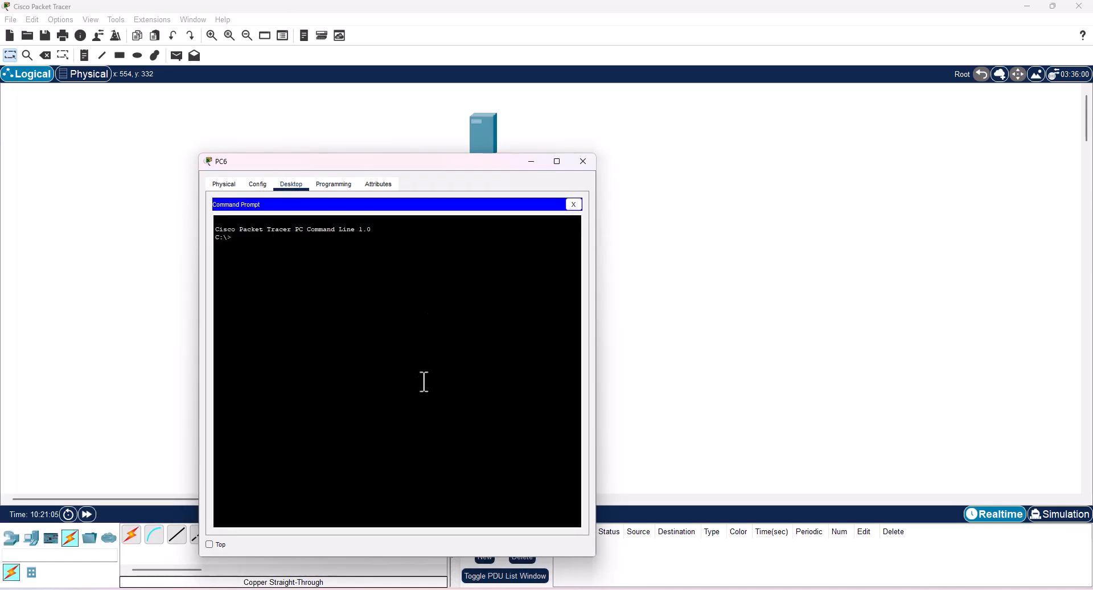
text(ipconfig)
key(Return)
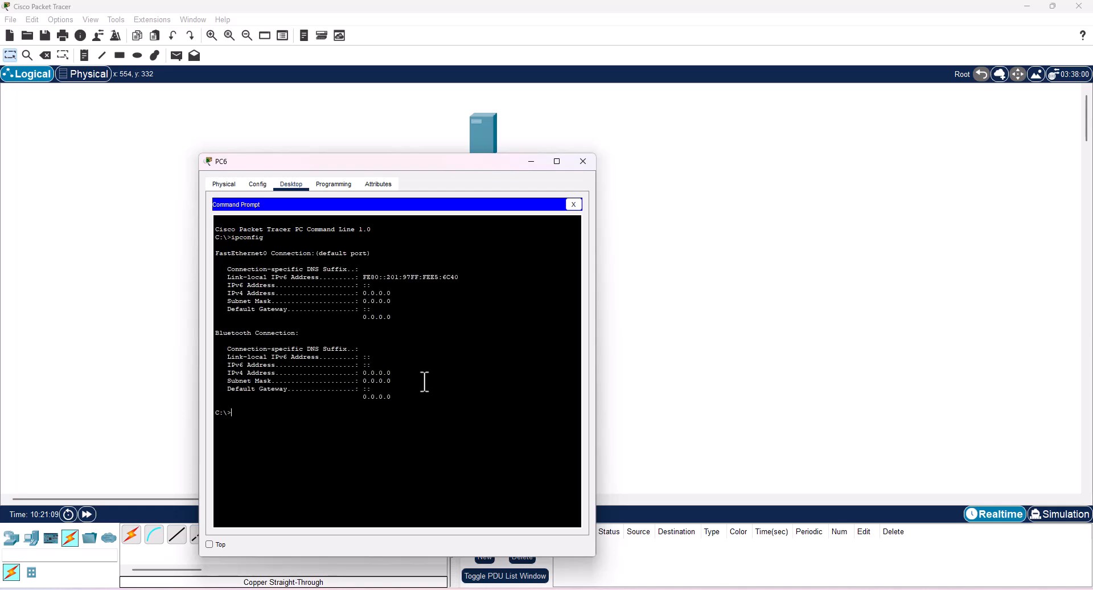
text(ipconfig)
key(Return)
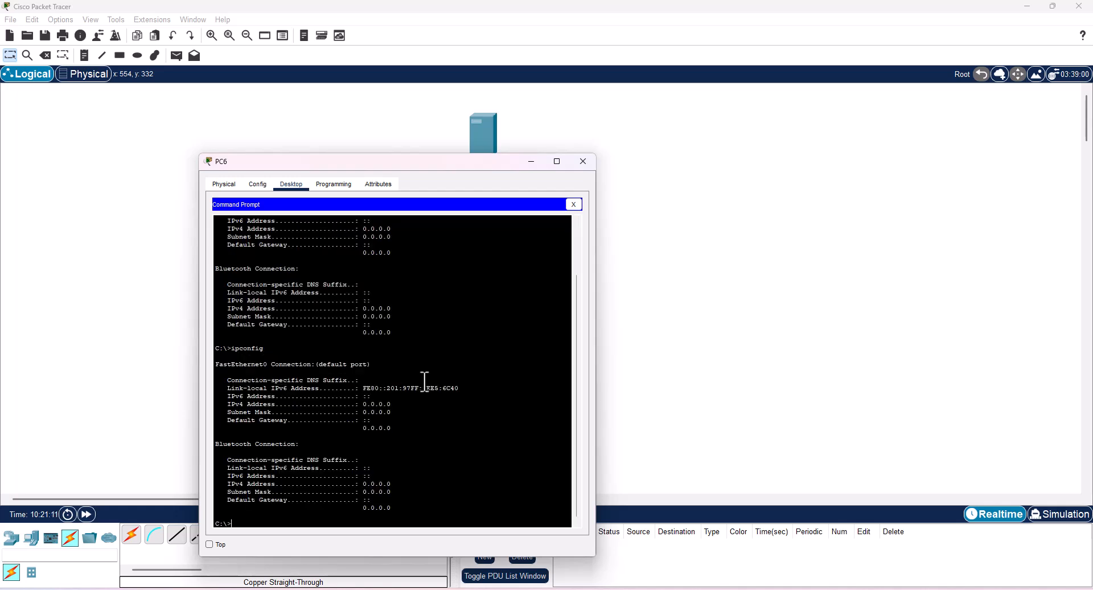
Step: Request a DHCP lease on the PC with ipconfig /renew and review the assigned IP address, subnet mask and default gateway
text(ipconfig)
key(Return)
click(458, 443)
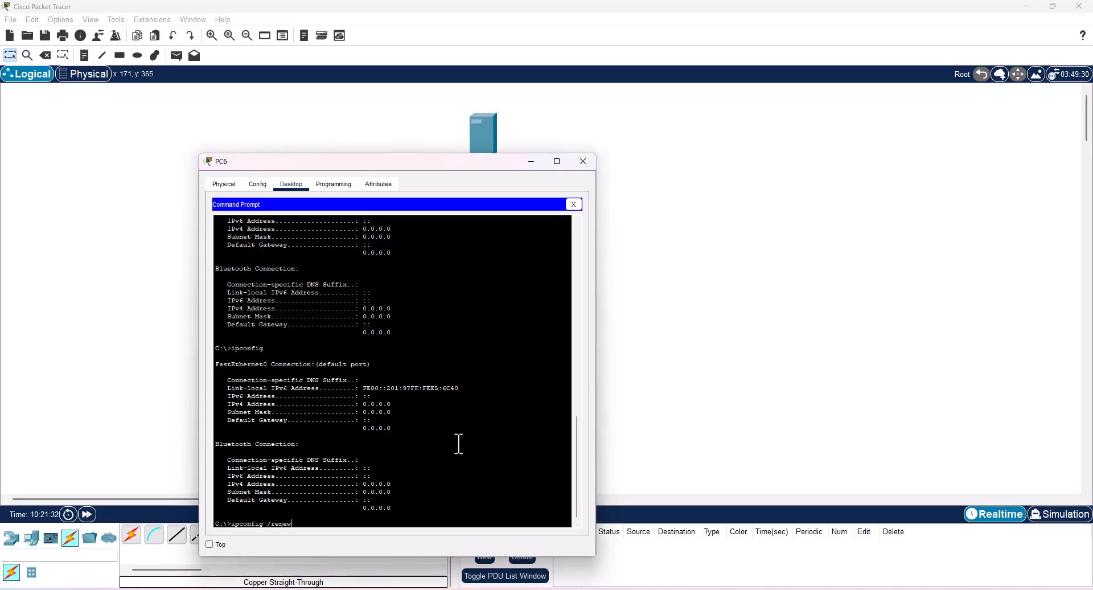
key(Return)
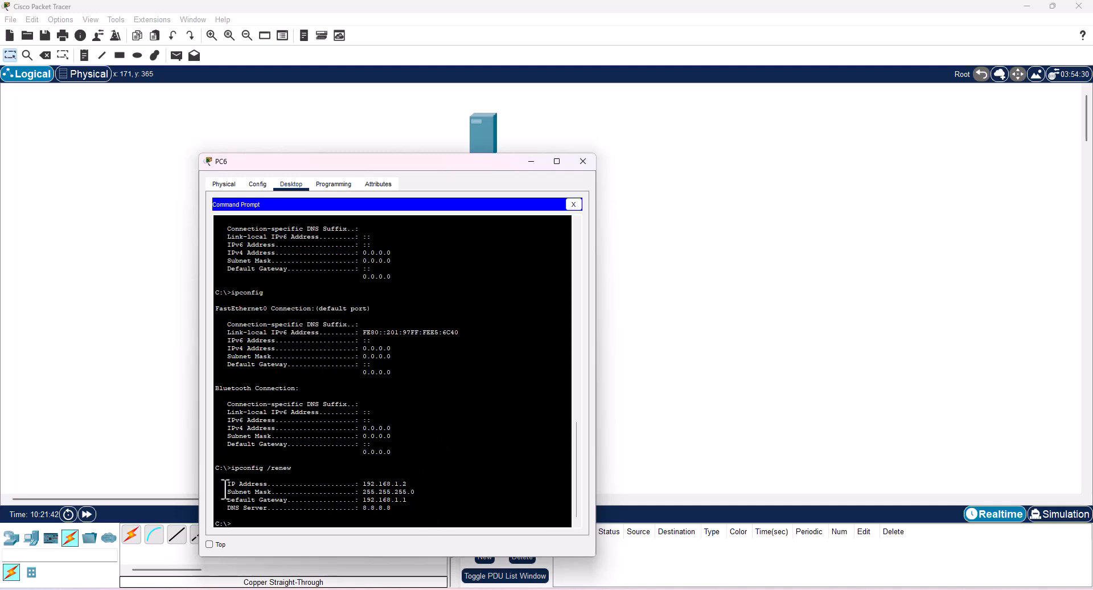
drag(226, 485, 395, 484)
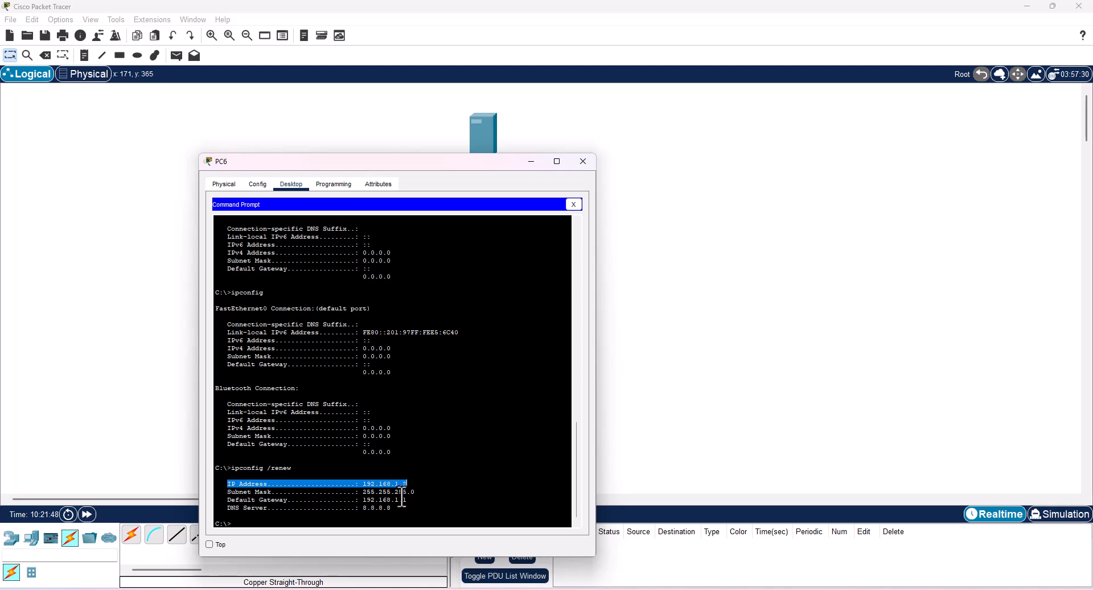
drag(359, 491, 405, 490)
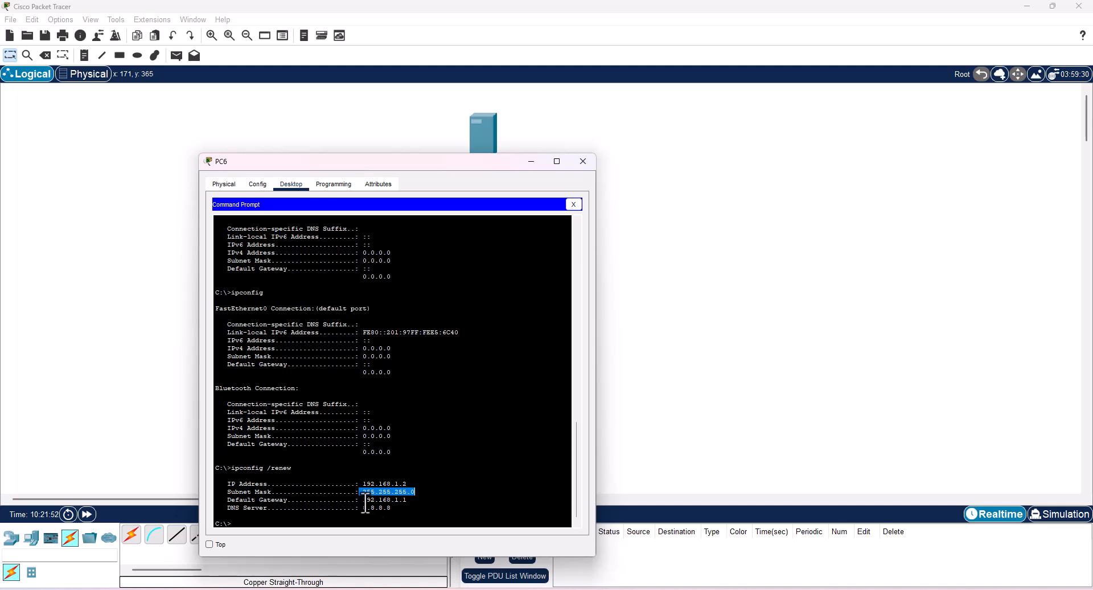
drag(363, 499, 394, 499)
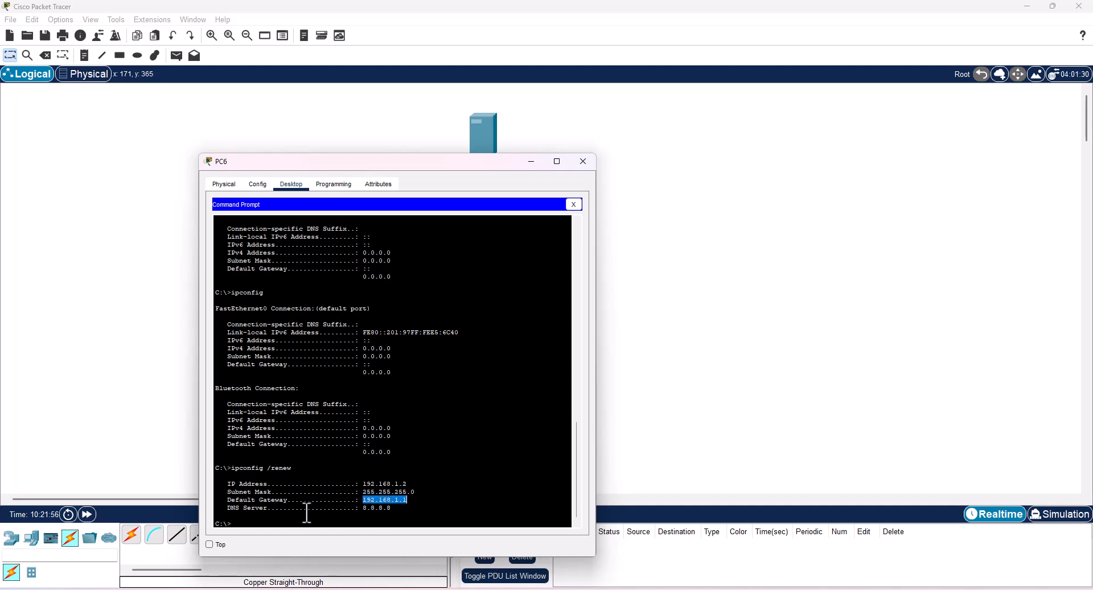
Step: Test connectivity from the PC by pinging 192.168.1.254, interrupt the ping, and close the PC's window
click(453, 464)
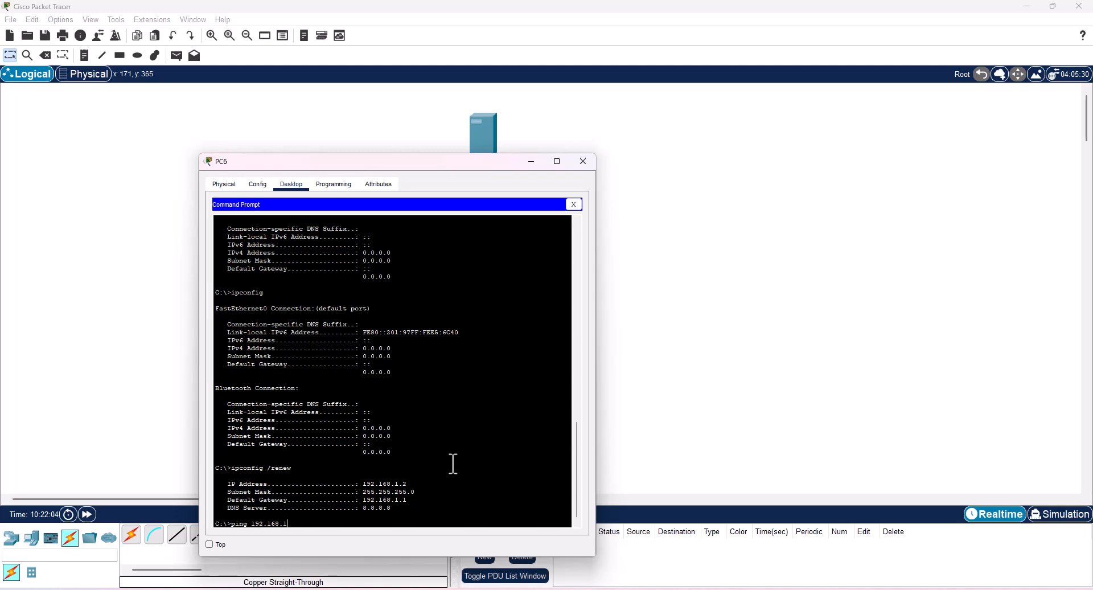
key(Return)
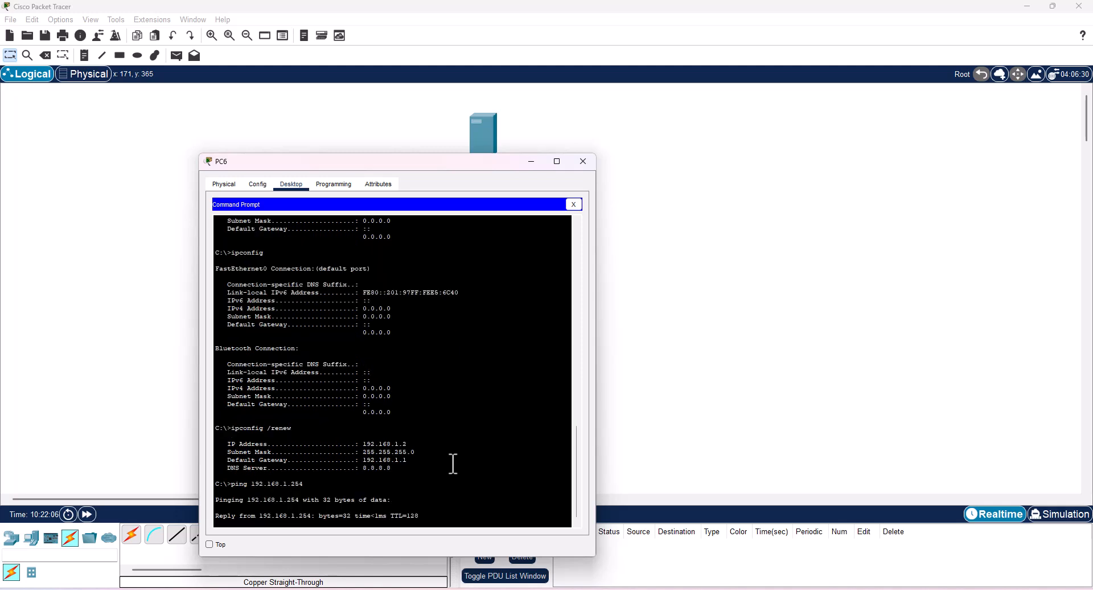
key(ctrl+c)
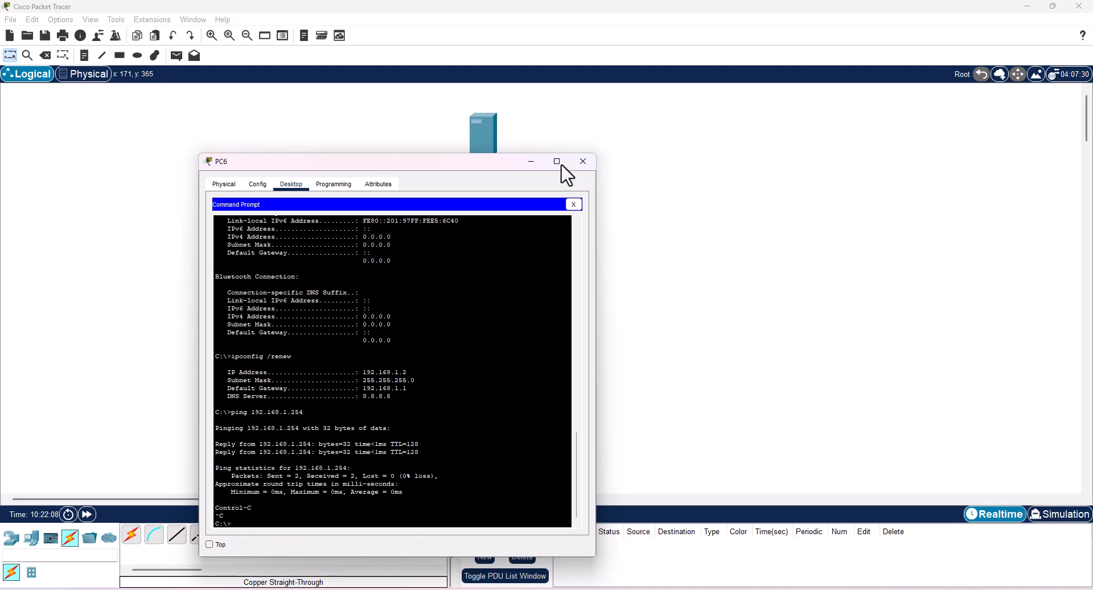
click(582, 162)
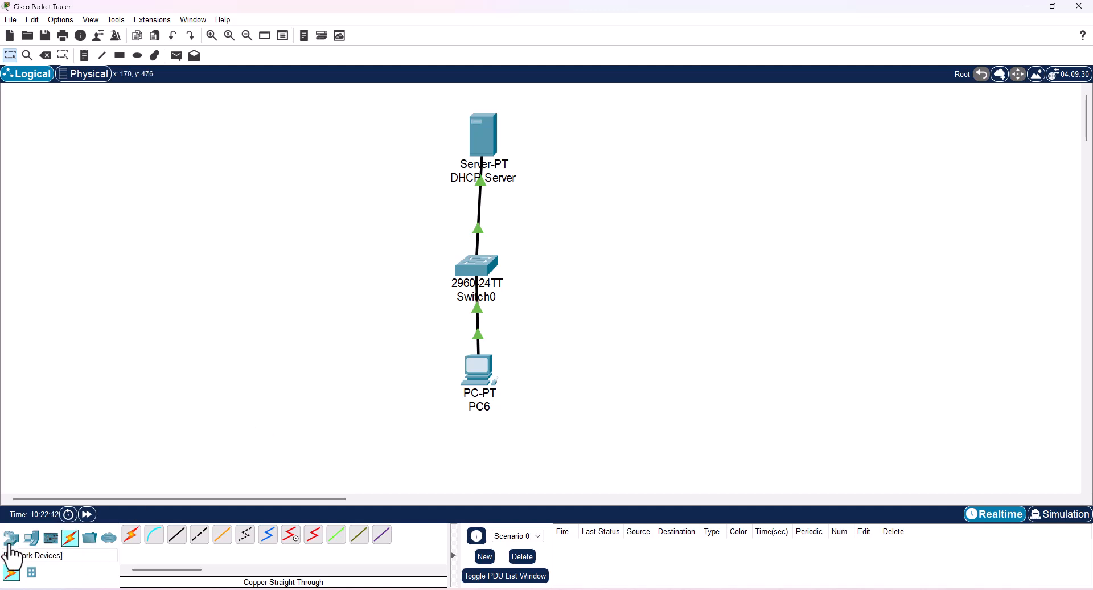
Step: Add a second PC-PT end device to the workspace, to the right of the switch
click(31, 537)
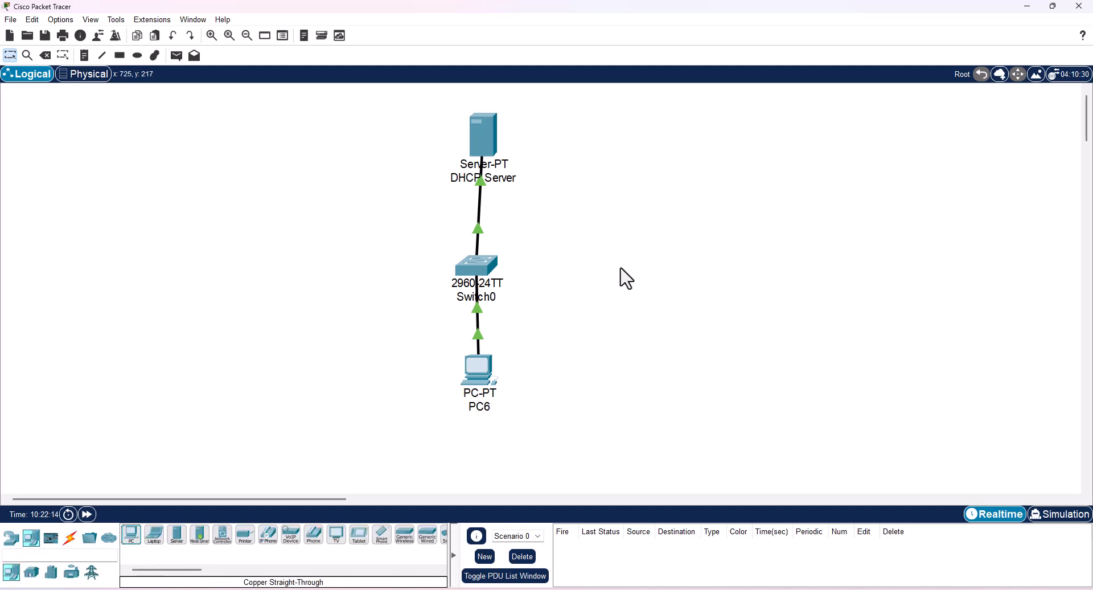
click(131, 534)
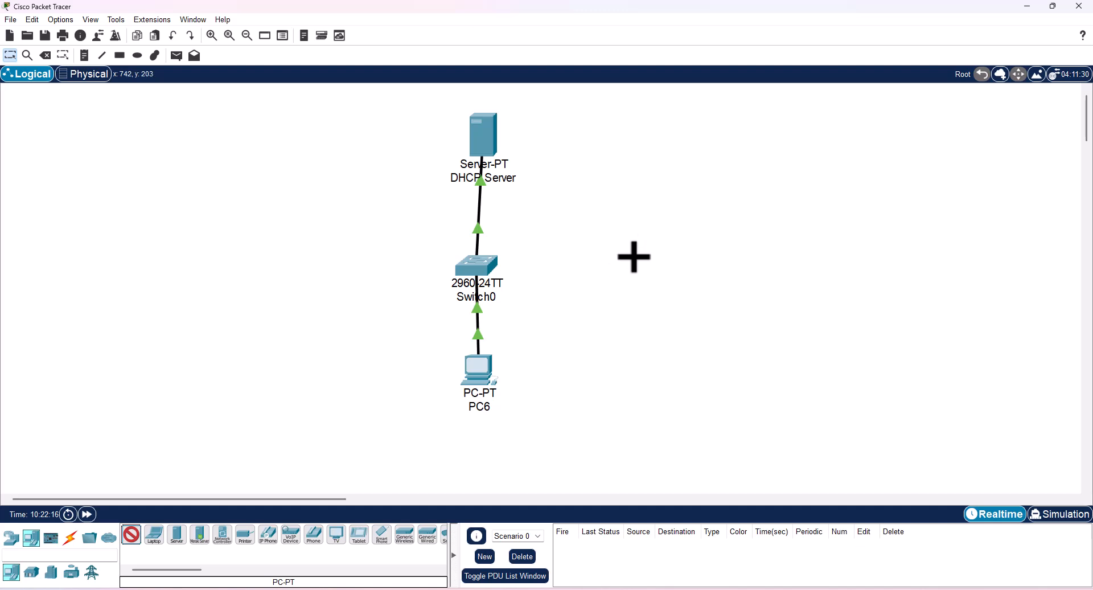
click(634, 257)
Step: Connect the new PC to the switch with a copper straight-through cable
click(69, 545)
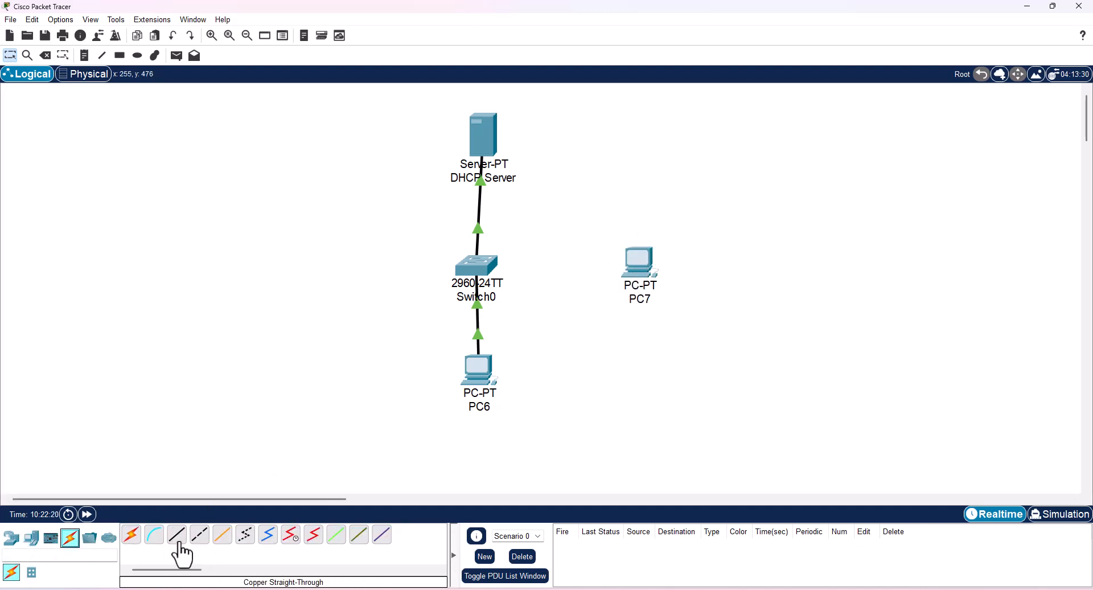
click(177, 535)
click(639, 272)
click(680, 325)
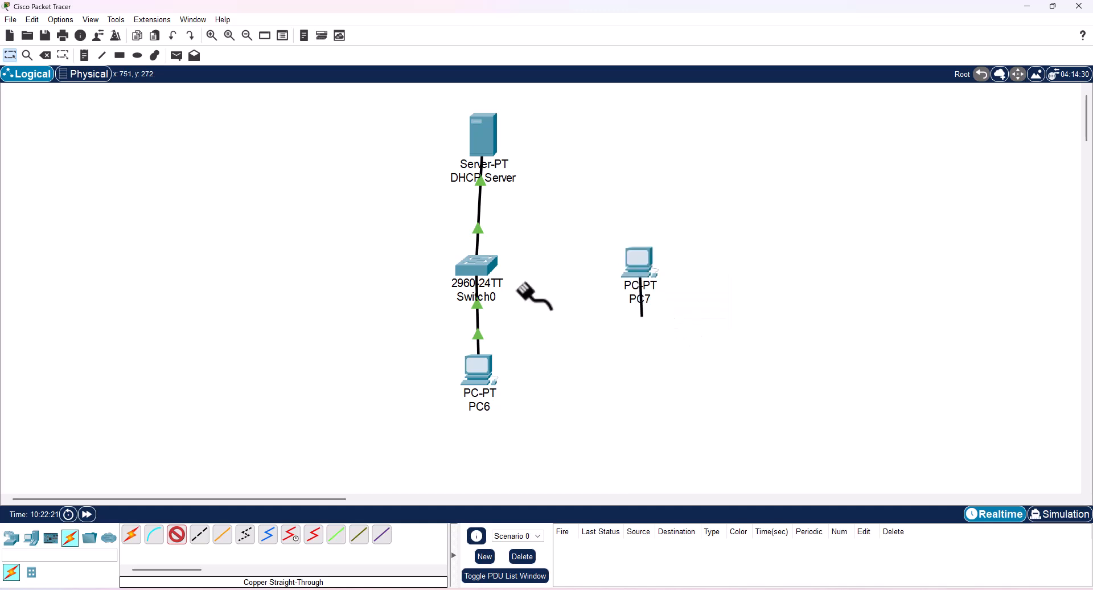
click(478, 267)
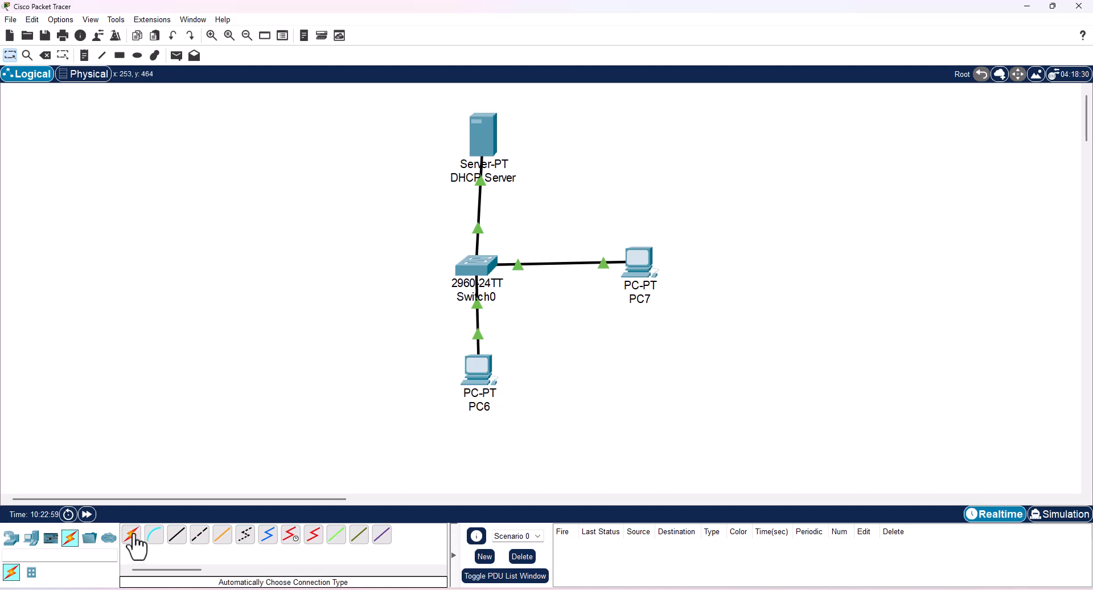
Step: Check the new PC's current IP configuration by running ipconfig in its command prompt
click(638, 288)
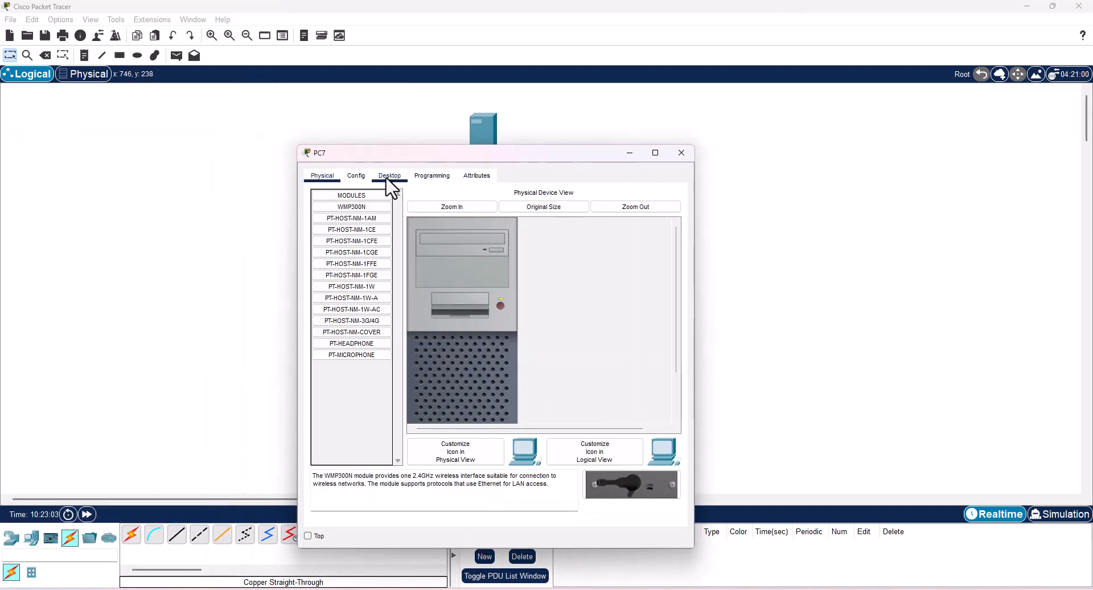
click(389, 175)
click(578, 233)
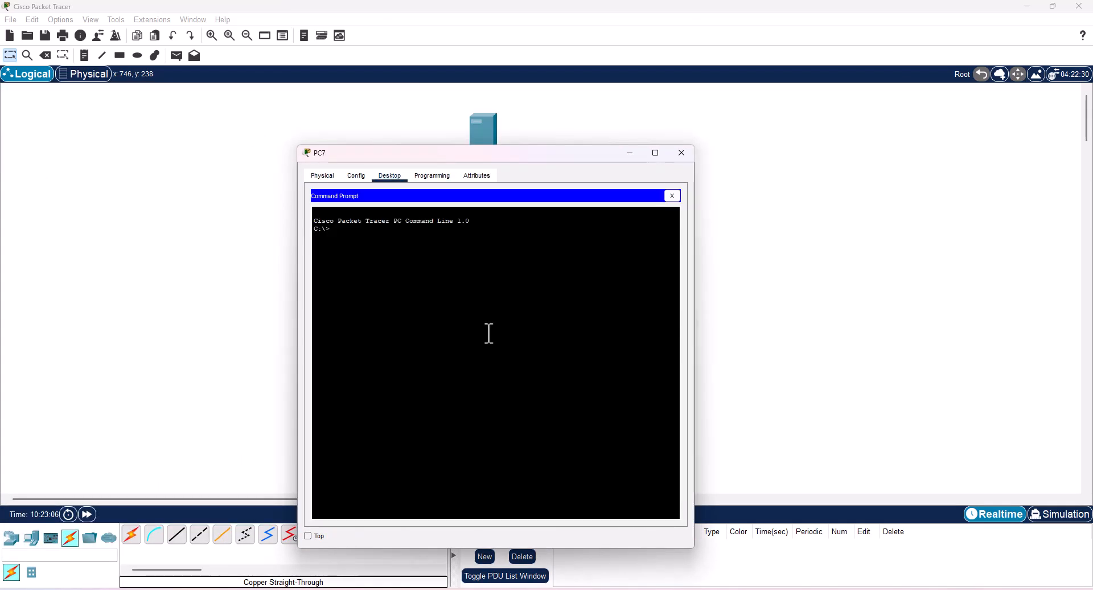
text(ipconfig)
key(Return)
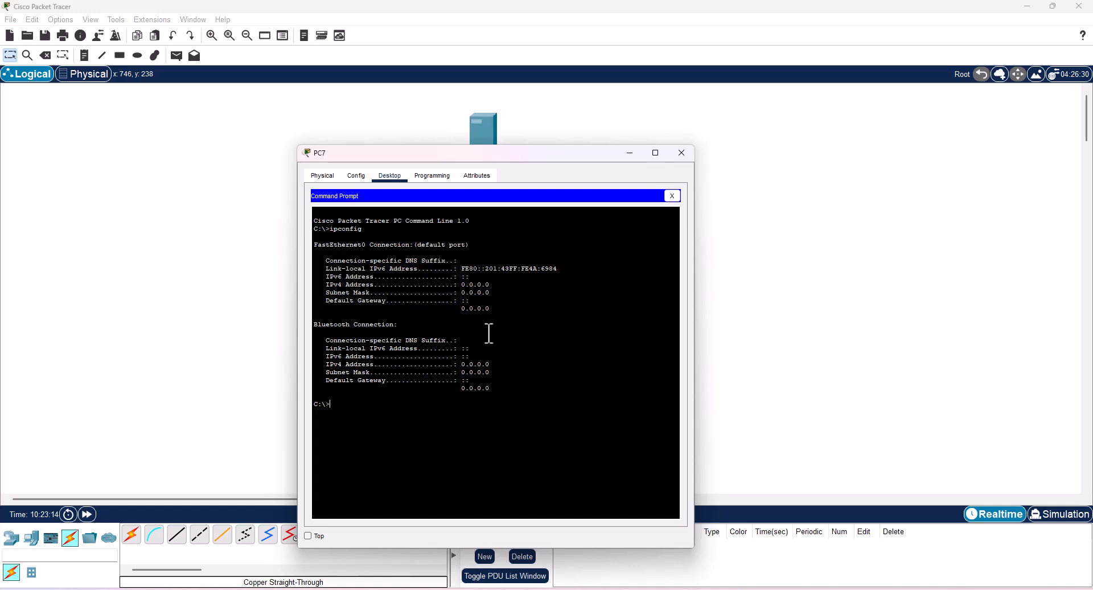
Step: Request a DHCP lease on the second PC with ipconfig /renew and review the assigned IP address
key(Up)
text(/renew)
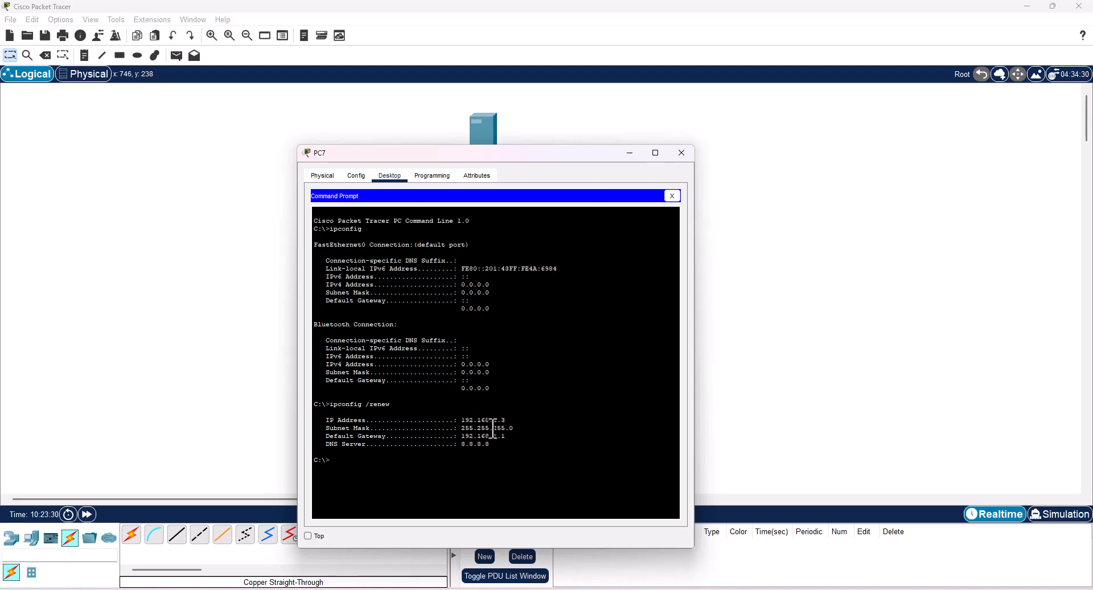
drag(459, 420, 519, 422)
click(573, 333)
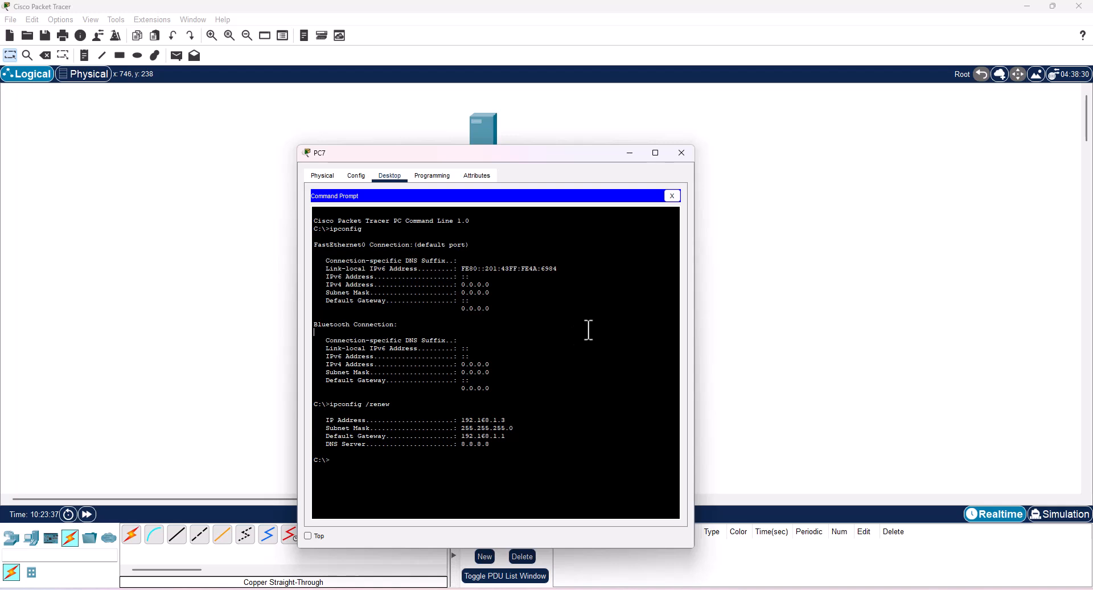